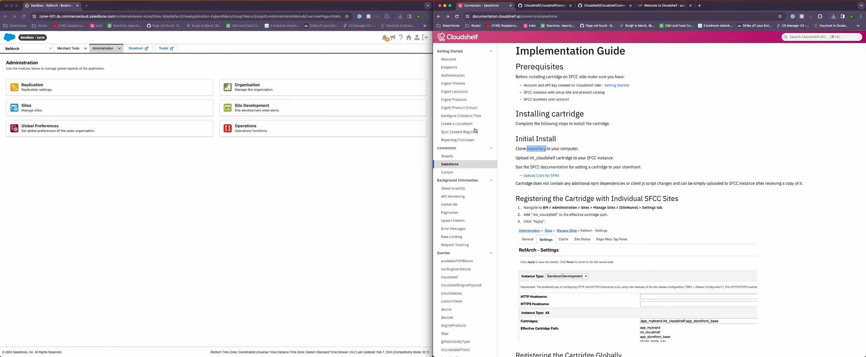
# Extract the CloudshelfConnector_SFCC-main.zip archive in Downloads and move its int_cloudshelf cartridge folder into the storefront's cartridges folder.
pyautogui.press('super+Tab')
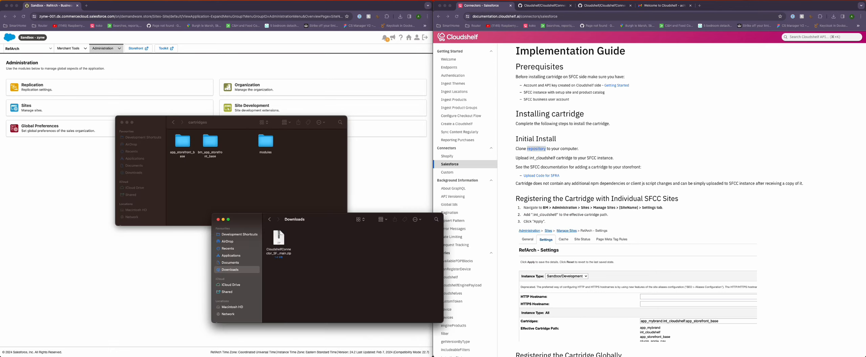
pyautogui.doubleClick(280, 243)
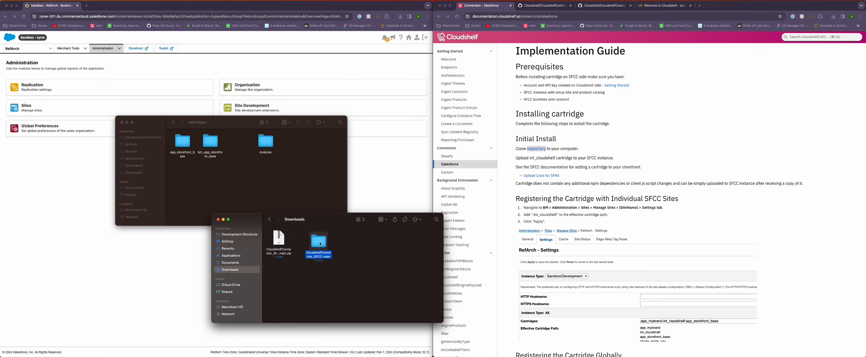
pyautogui.doubleClick(320, 243)
pyautogui.doubleClick(334, 240)
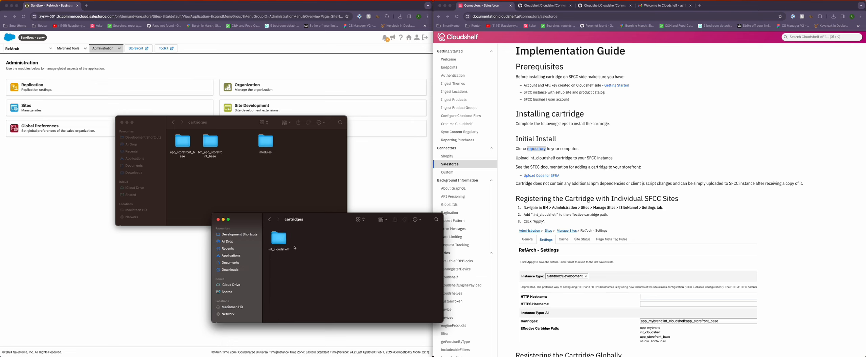
pyautogui.moveTo(278, 241); pyautogui.dragTo(241, 178)
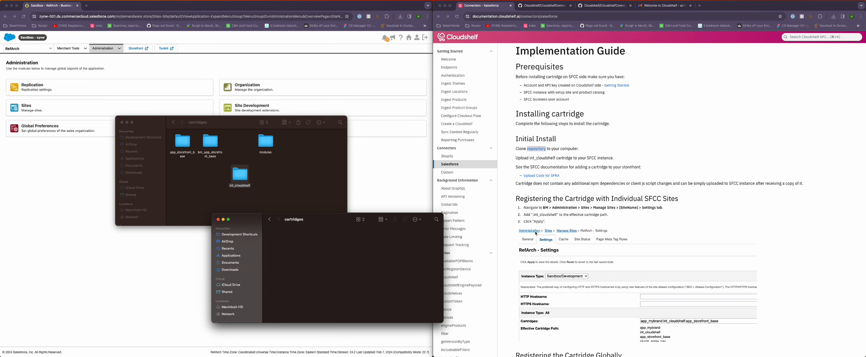
# Consult the Upload Code for SFRA documentation and upload the cartridge in the terminal with "sgmf-scripts --uploadCartridge int_cloudshelf".
pyautogui.click(552, 175)
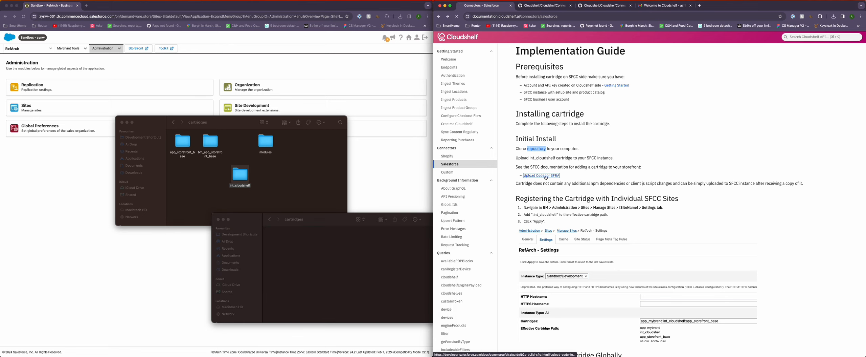
pyautogui.scroll(-5, 561, 179)
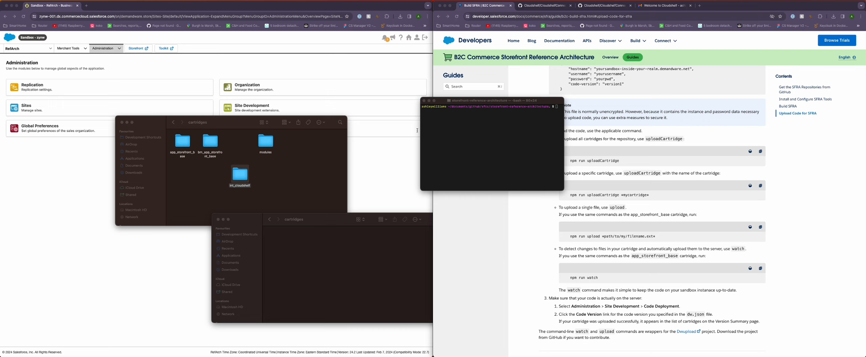
pyautogui.click(468, 129)
pyautogui.write('sgmf-scripts --uploadCartridge int_cloudshelf')
pyautogui.press('Return')
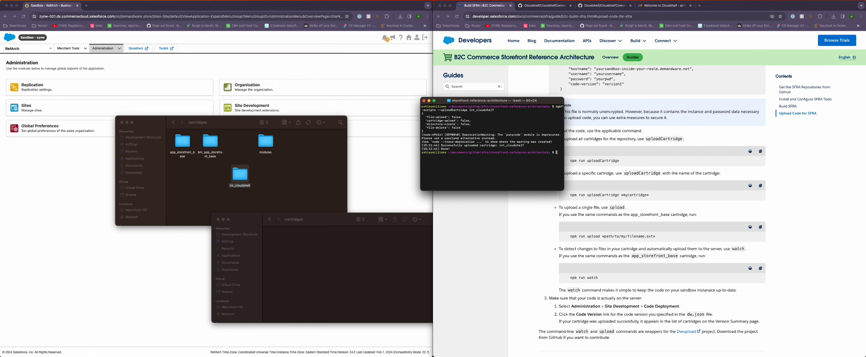
# Return to the Cloudshelf implementation guide and view the instructions for registering the cartridge with individual SFCC sites.
pyautogui.click(548, 74)
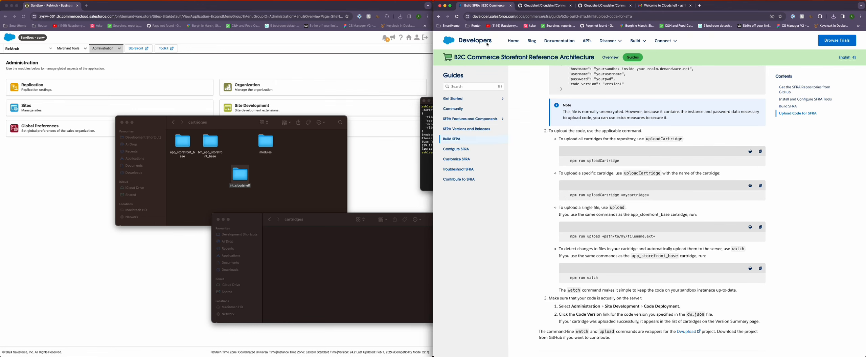
pyautogui.click(439, 16)
pyautogui.scroll(-3, 548, 183)
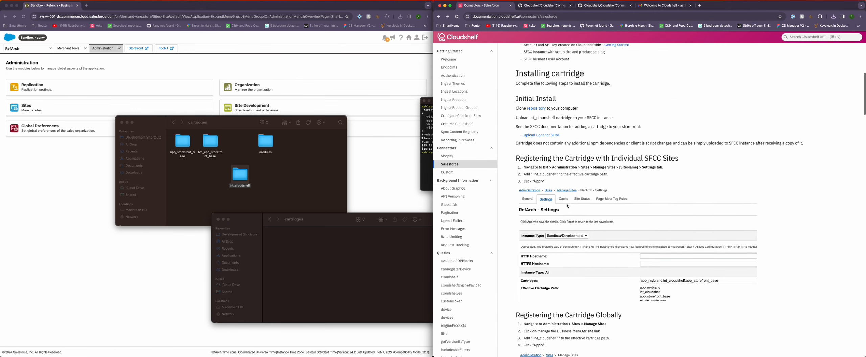
# Add "int_cloudshelf:" to the start of the cartridge path in the RefArch site settings and apply it.
pyautogui.click(121, 97)
pyautogui.click(97, 108)
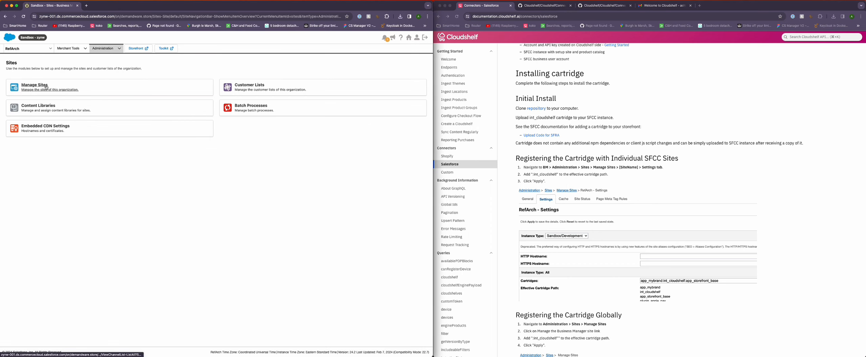
pyautogui.click(47, 88)
pyautogui.click(40, 122)
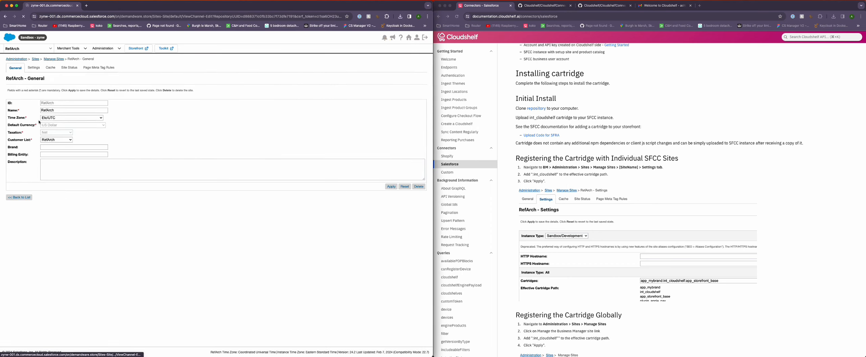
pyautogui.click(33, 67)
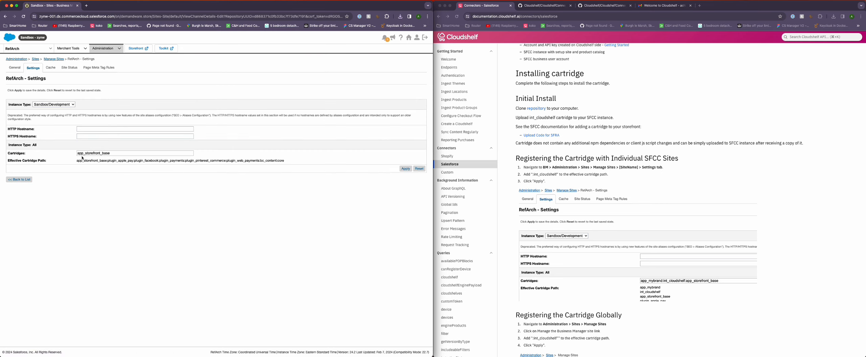
pyautogui.click(78, 153)
pyautogui.write('int_cloudshe')
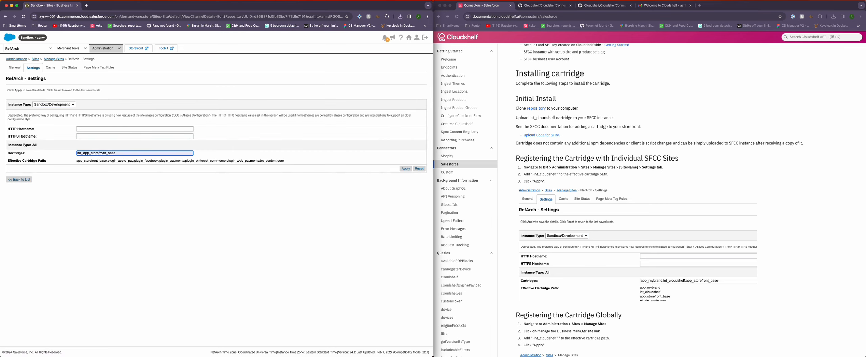
pyautogui.write('lf:')
pyautogui.click(406, 168)
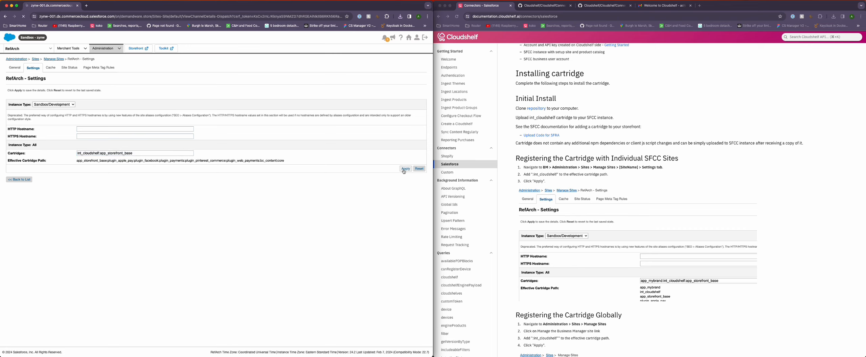
# Add "int_cloudshelf:" to the start of the Business Manager site's cartridge path and apply it.
pyautogui.click(55, 59)
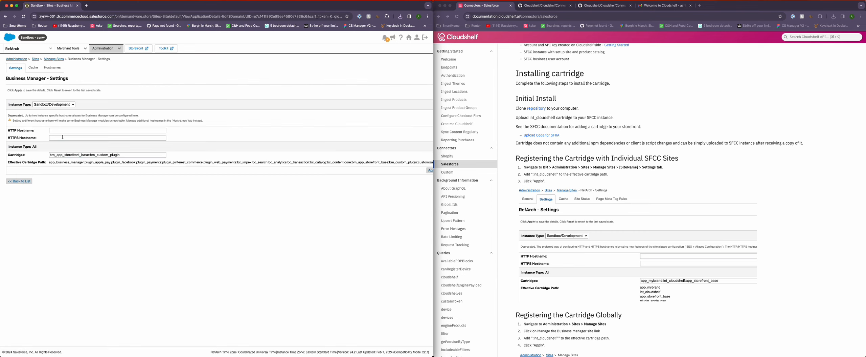
pyautogui.click(52, 155)
pyautogui.write('int_cloudshelf')
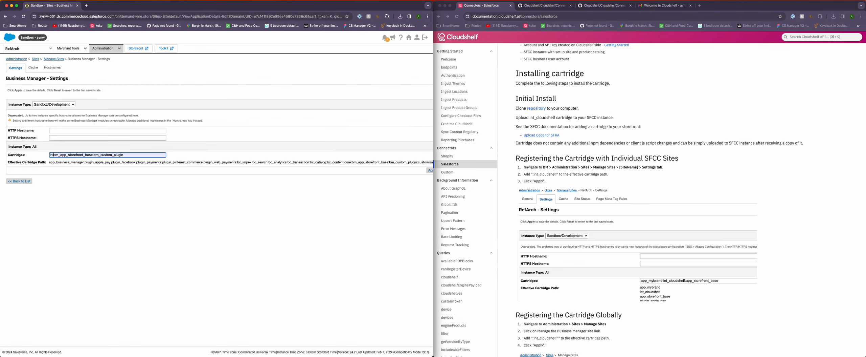
pyautogui.write(':')
pyautogui.click(429, 171)
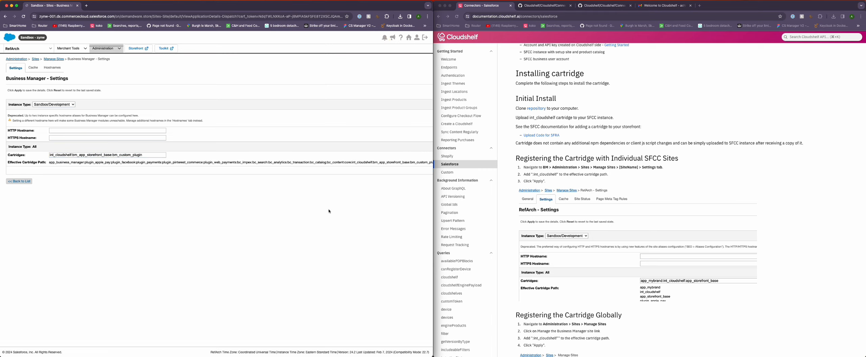
# Review the guide's section on importing metadata, services and jobs, and open Site Import & Export in Business Manager.
pyautogui.scroll(-7, 578, 217)
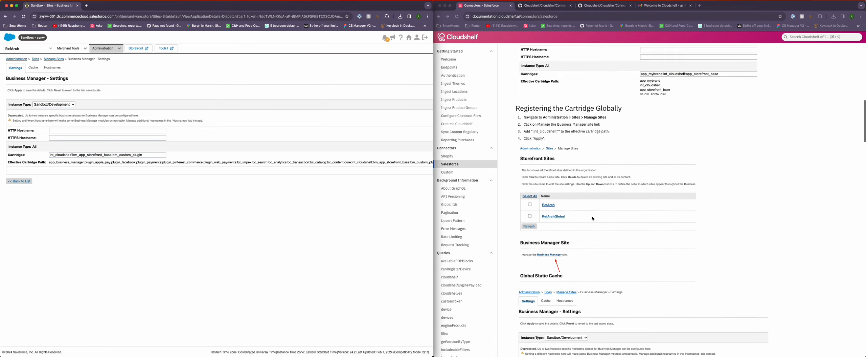
pyautogui.scroll(-6, 586, 219)
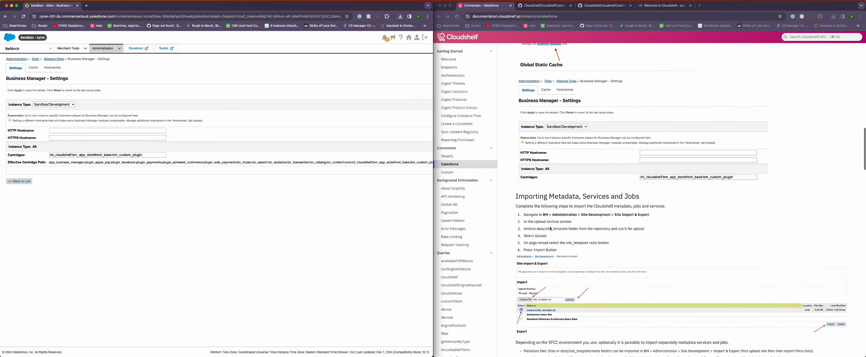
pyautogui.click(119, 48)
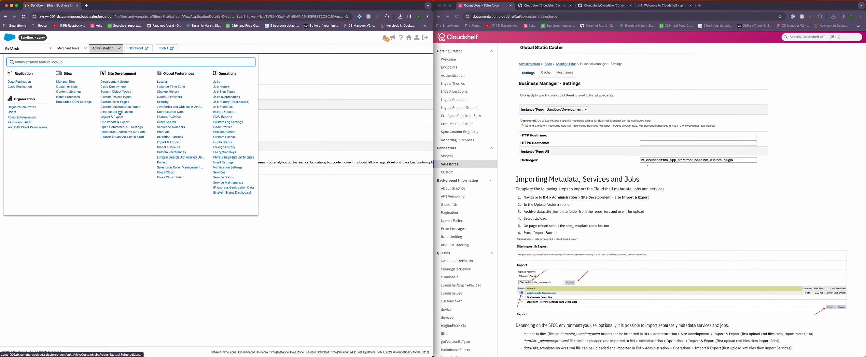
pyautogui.click(114, 122)
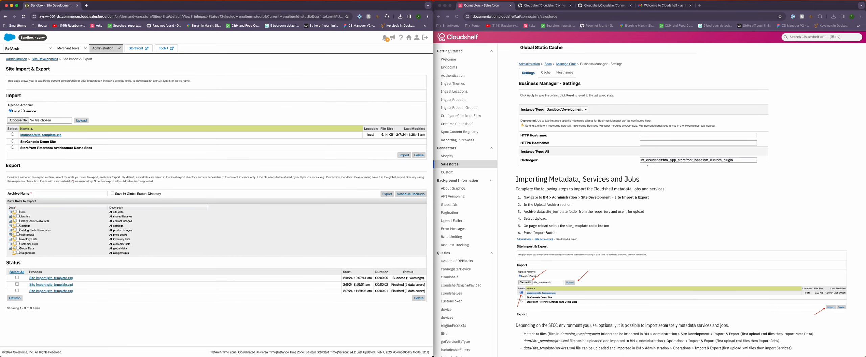
pyautogui.scroll(-3, 597, 235)
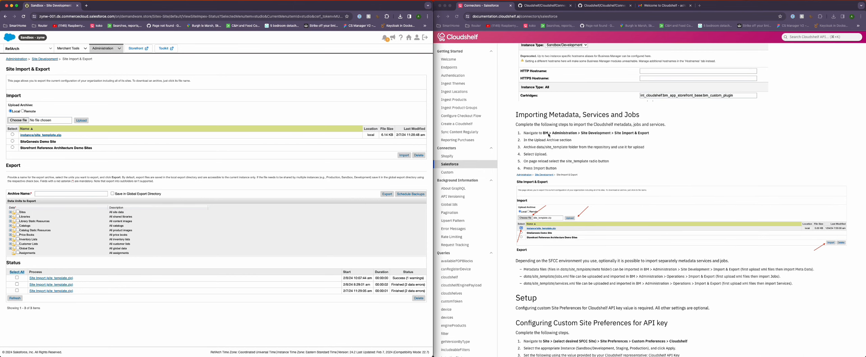
pyautogui.click(542, 148)
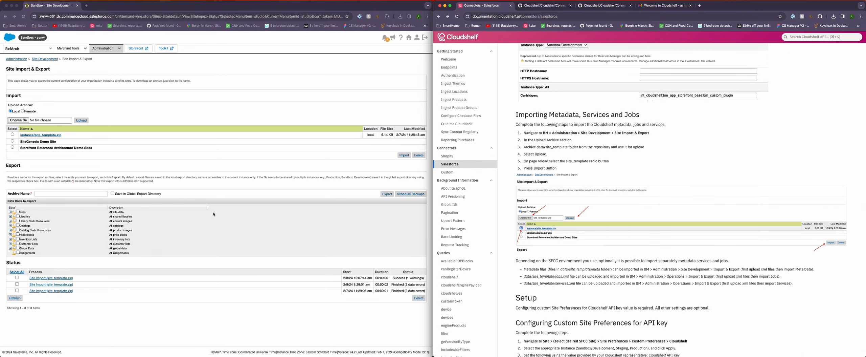
# Compress the site_template folder inside the data folder of CloudshelfConnector_SFCC-main into a zip archive.
pyautogui.press('super+Tab')
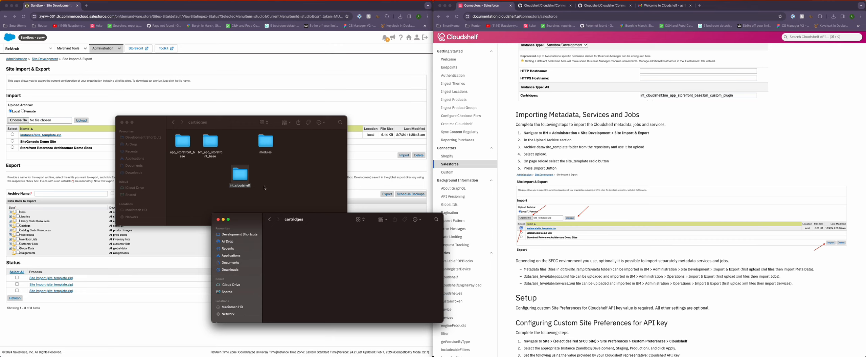
pyautogui.click(270, 219)
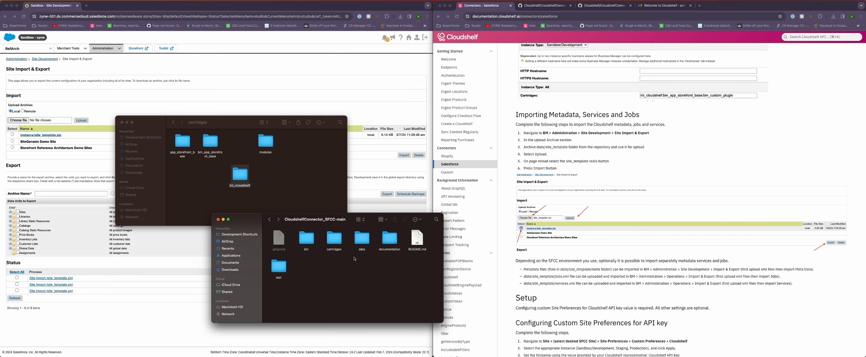
pyautogui.doubleClick(361, 241)
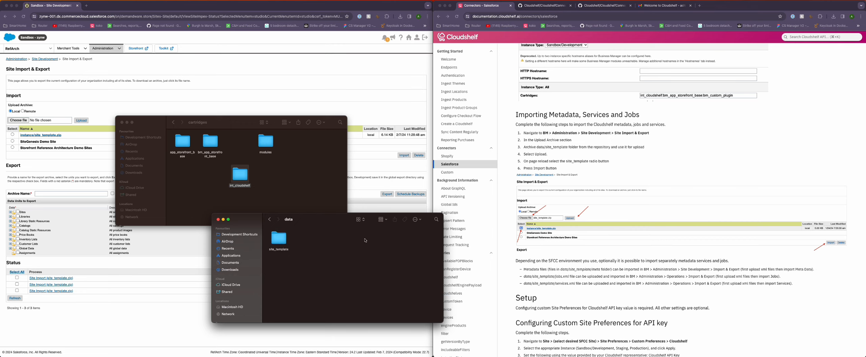
pyautogui.click(279, 239)
pyautogui.rightClick(282, 238)
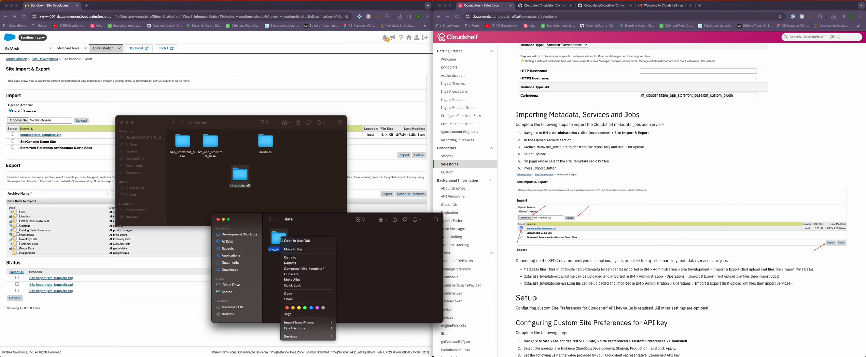
pyautogui.click(306, 268)
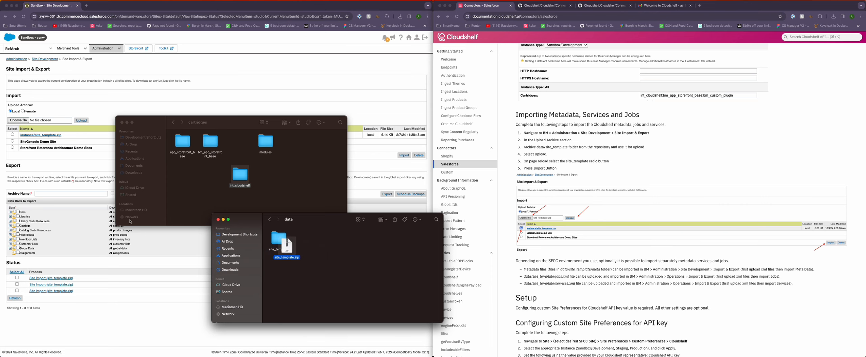
# Upload site_template.zip from the connector's data folder in Downloads as a local import archive.
pyautogui.click(21, 121)
pyautogui.click(20, 121)
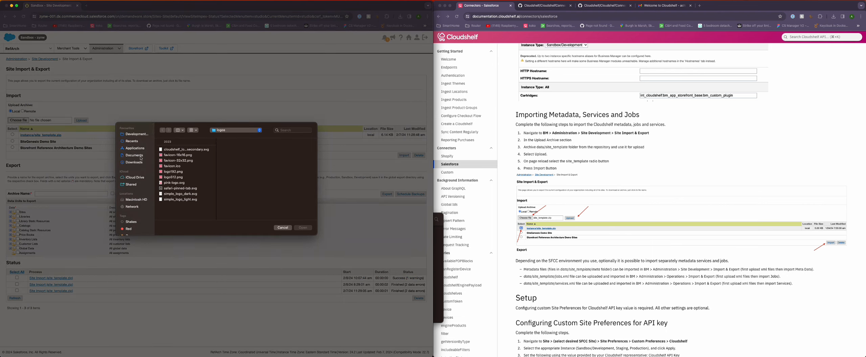
pyautogui.click(135, 162)
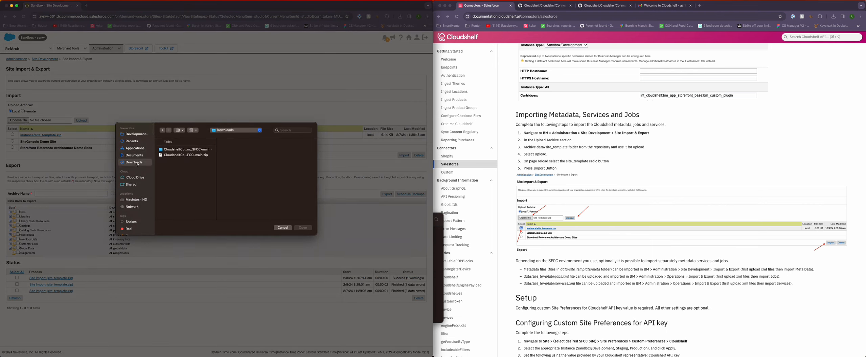
pyautogui.click(188, 149)
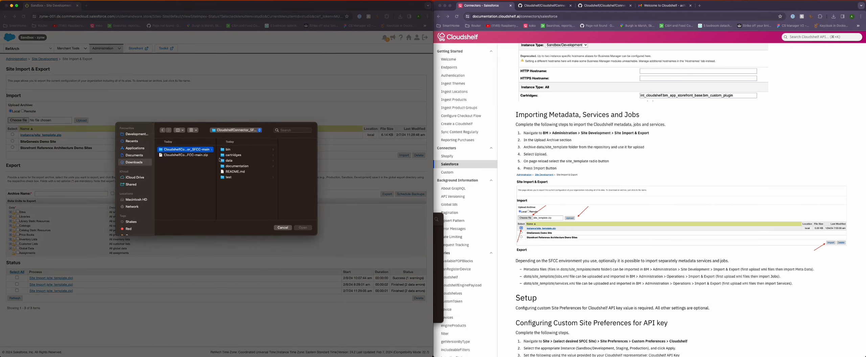
pyautogui.click(228, 161)
pyautogui.click(274, 155)
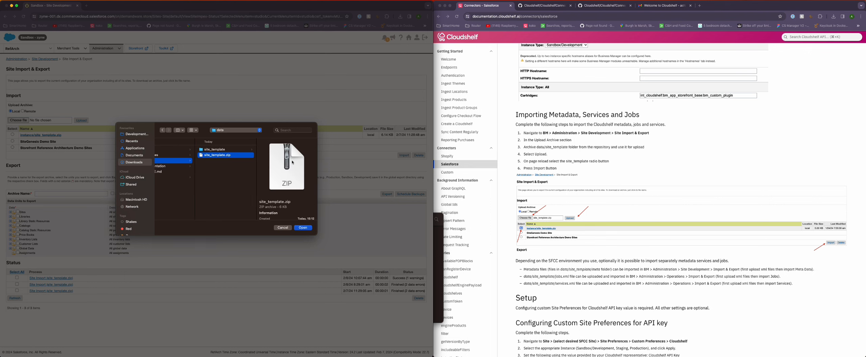
pyautogui.click(303, 227)
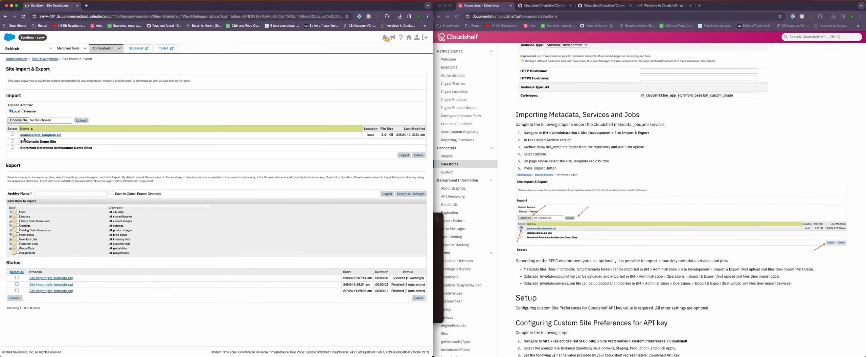
# Import the uploaded instance/site_template.zip archive and bring up the guide's Setup section on the API key site preferences.
pyautogui.click(404, 156)
pyautogui.click(406, 105)
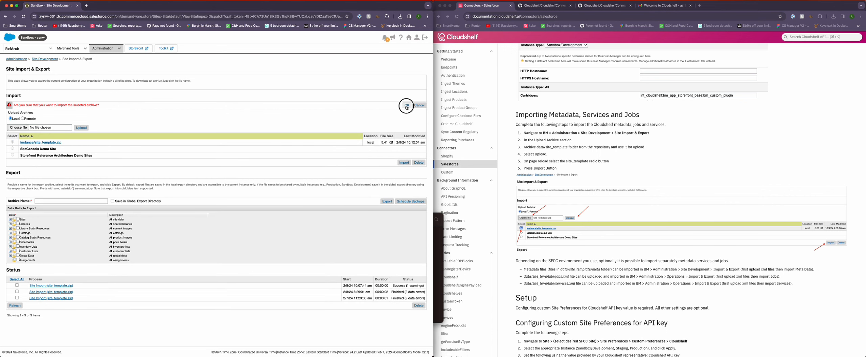
pyautogui.scroll(-1, 570, 191)
pyautogui.scroll(-5, 571, 192)
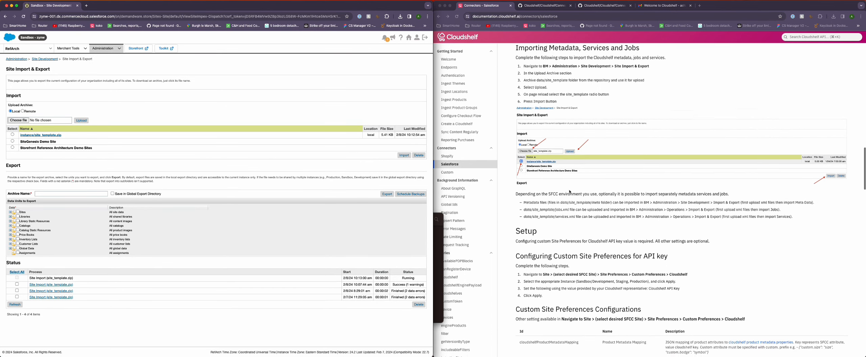
# Open the Cloudshelf custom site preference group for the RefArch site.
pyautogui.click(84, 51)
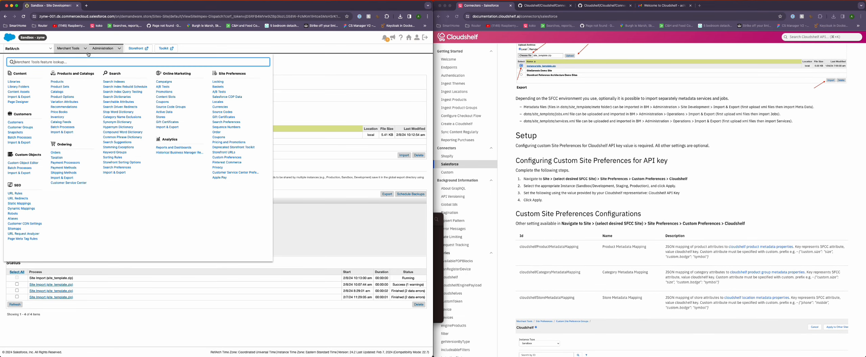
pyautogui.click(228, 158)
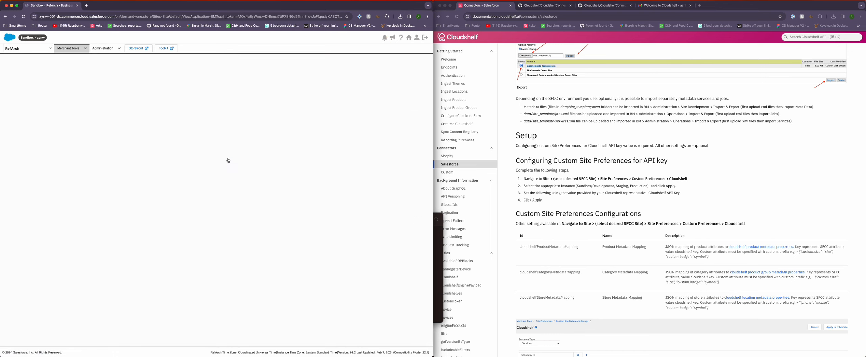
pyautogui.click(23, 120)
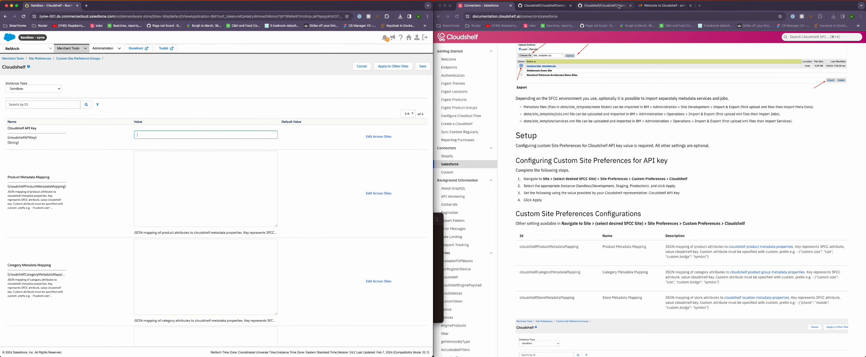
# Copy the API key from the Welcome to Cloudshelf email into the Cloudshelf API Key preference and save it.
pyautogui.click(649, 4)
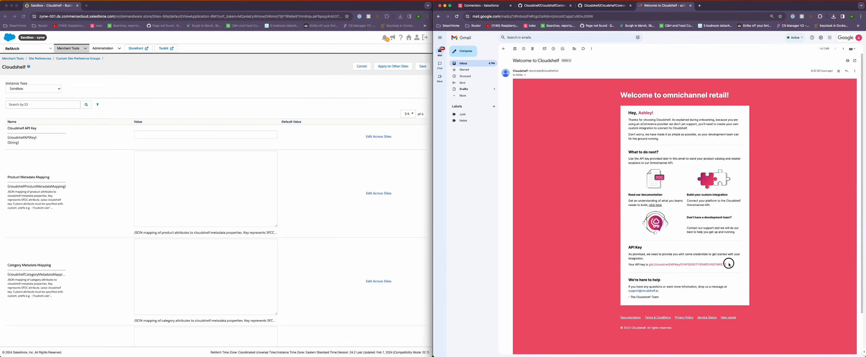
pyautogui.moveTo(728, 263); pyautogui.dragTo(649, 265)
pyautogui.press('super+c')
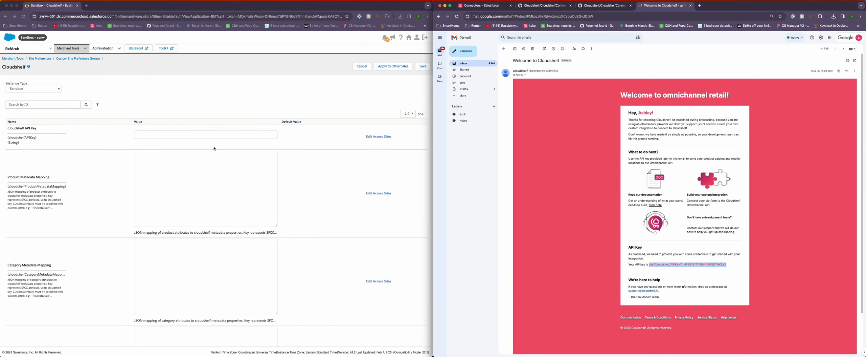
pyautogui.click(216, 135)
pyautogui.press('super+v')
pyautogui.click(420, 68)
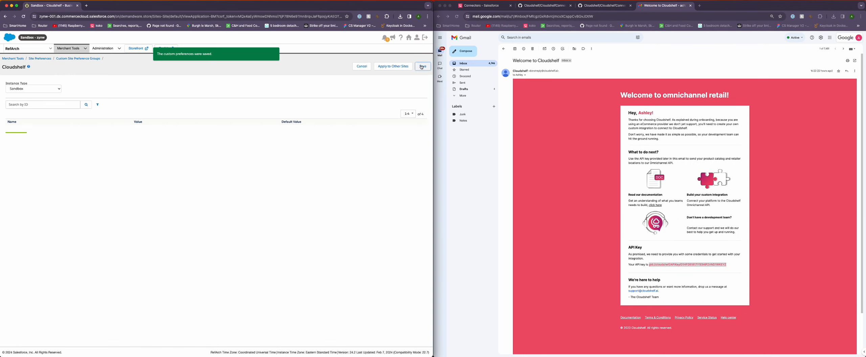
# Review the guide's Jobs & Schedule section and open the Operations Jobs list in Business Manager.
pyautogui.click(493, 10)
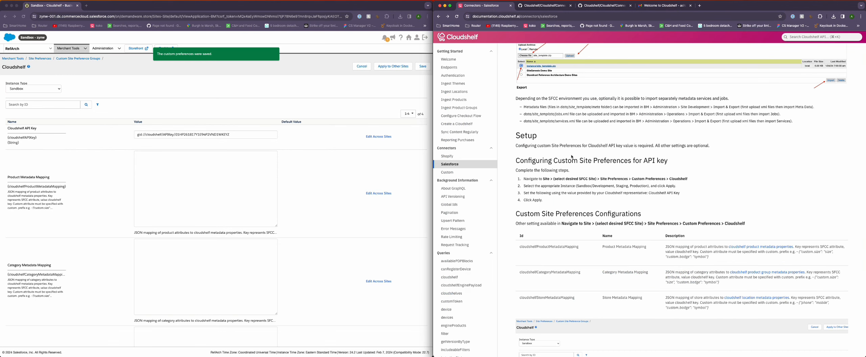
pyautogui.scroll(-4, 597, 167)
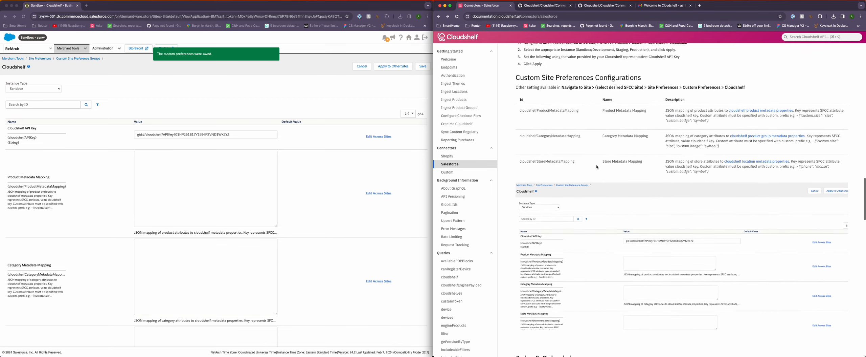
pyautogui.scroll(-6, 597, 167)
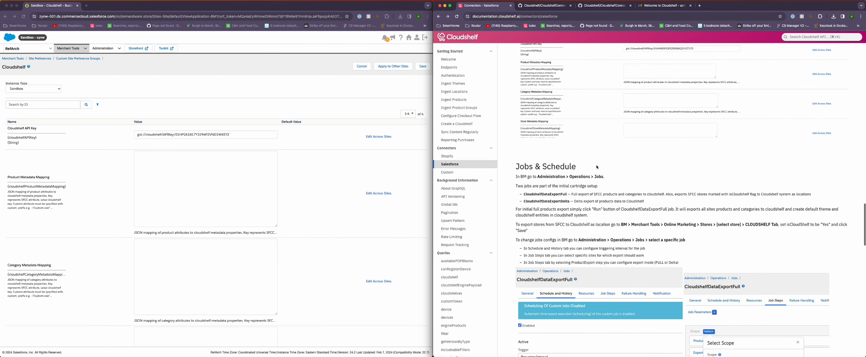
pyautogui.click(118, 50)
pyautogui.click(119, 51)
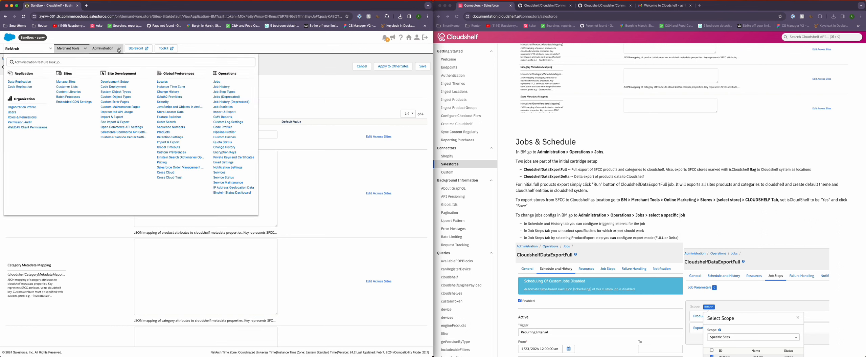
pyautogui.click(217, 82)
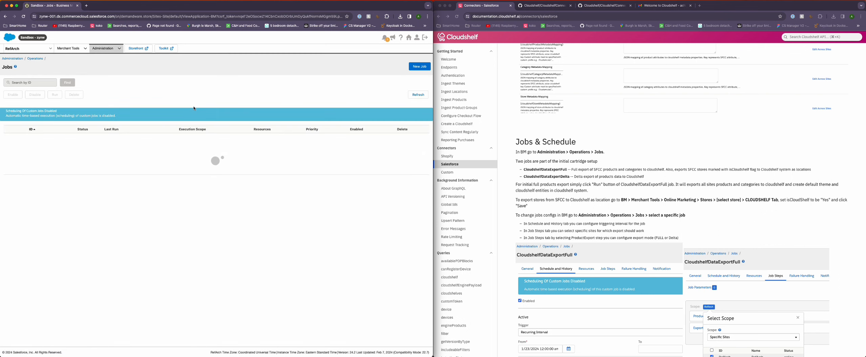
# Assign the CloudshelfDataExportFull job steps to the Specific Sites scope with only RefArch selected.
pyautogui.click(64, 149)
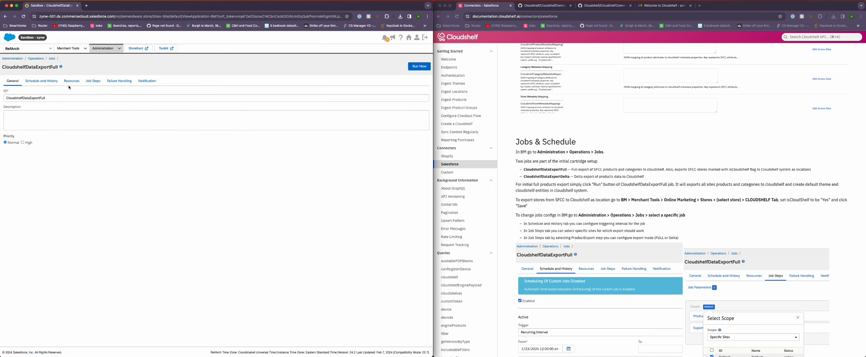
pyautogui.click(92, 83)
pyautogui.click(42, 113)
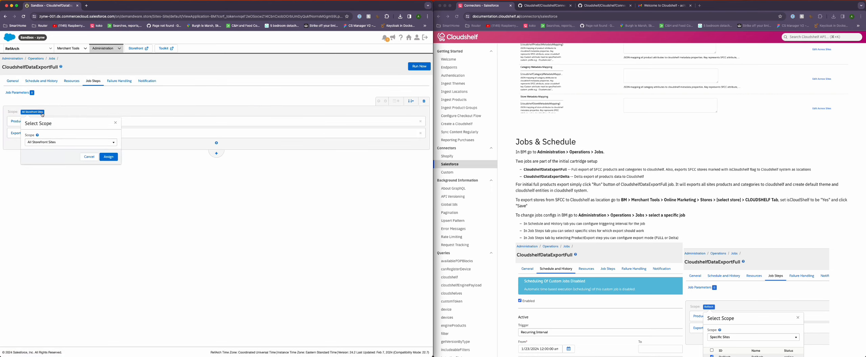
pyautogui.click(51, 142)
pyautogui.click(54, 154)
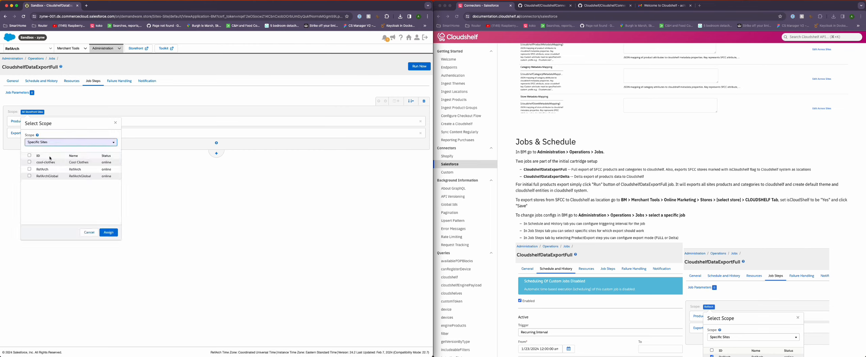
pyautogui.click(29, 170)
pyautogui.click(108, 232)
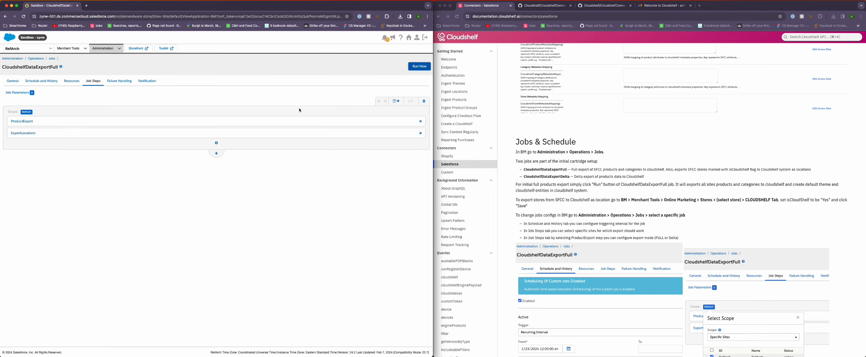
# Run the CloudshelfDataExportFull job and refresh its job history to check the execution status.
pyautogui.click(50, 82)
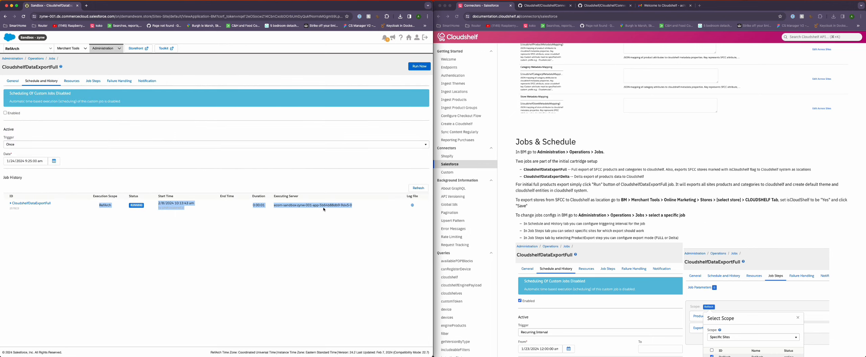
pyautogui.click(419, 188)
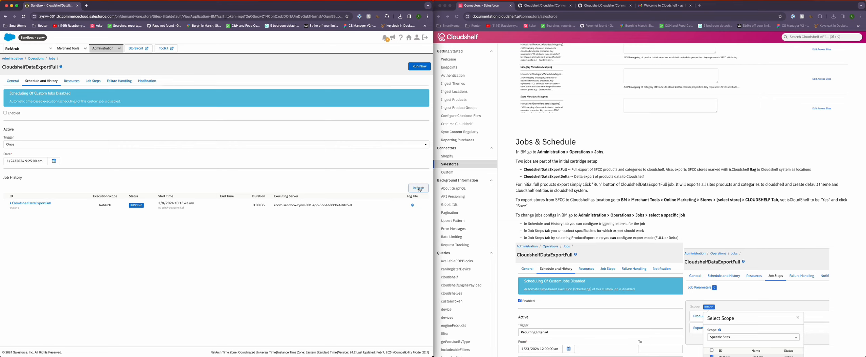
pyautogui.click(419, 188)
pyautogui.click(420, 188)
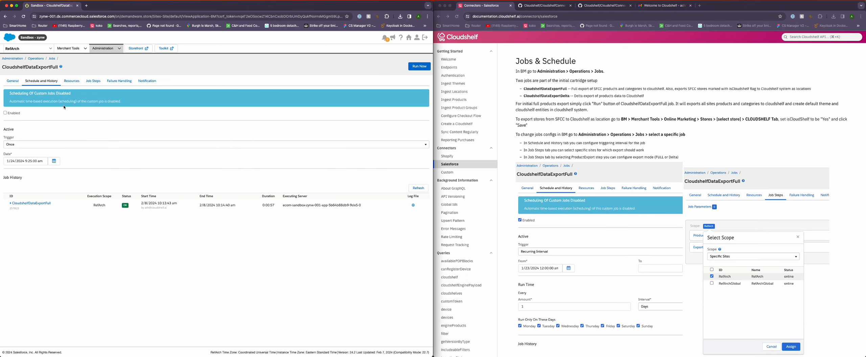
# Assign the CloudshelfDataExportDelta job step to the Specific Sites scope with only RefArch selected.
pyautogui.click(52, 59)
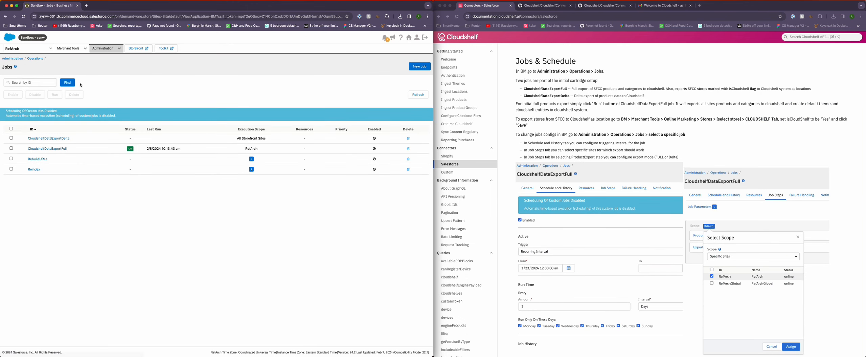
pyautogui.click(61, 139)
pyautogui.click(93, 81)
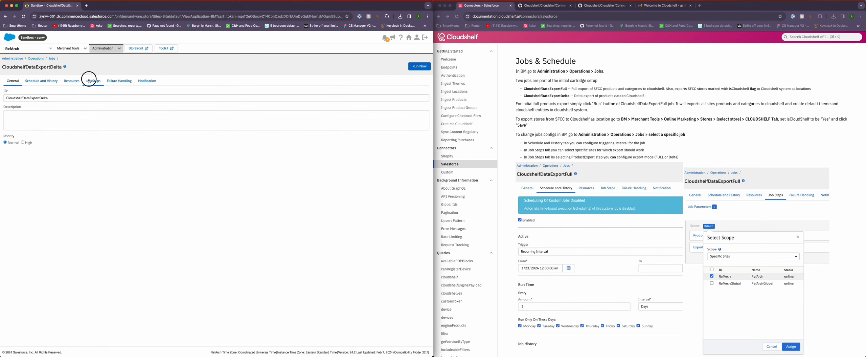
pyautogui.click(32, 112)
pyautogui.click(43, 142)
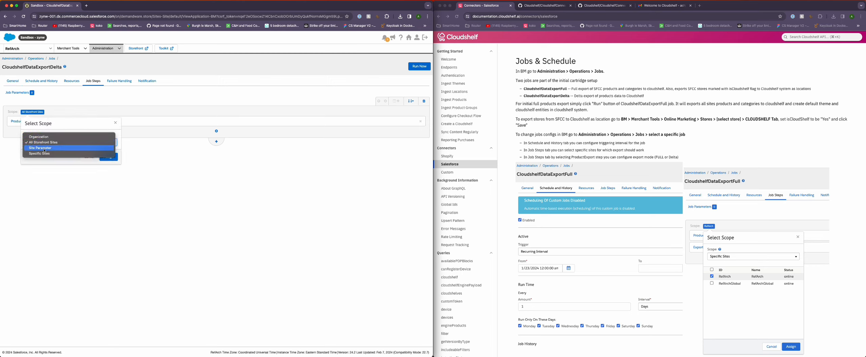
pyautogui.click(46, 153)
pyautogui.click(30, 169)
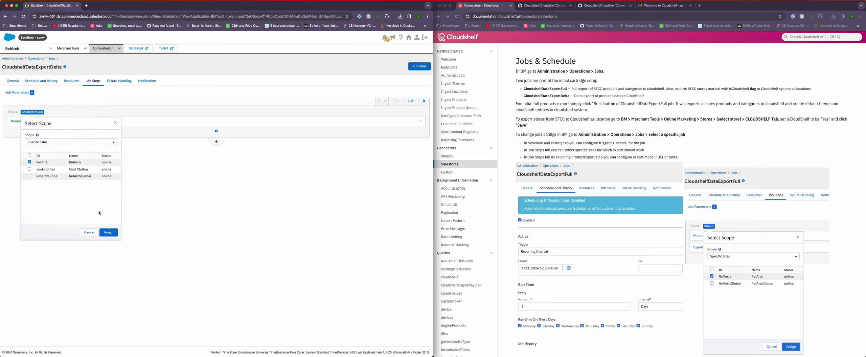
pyautogui.click(109, 232)
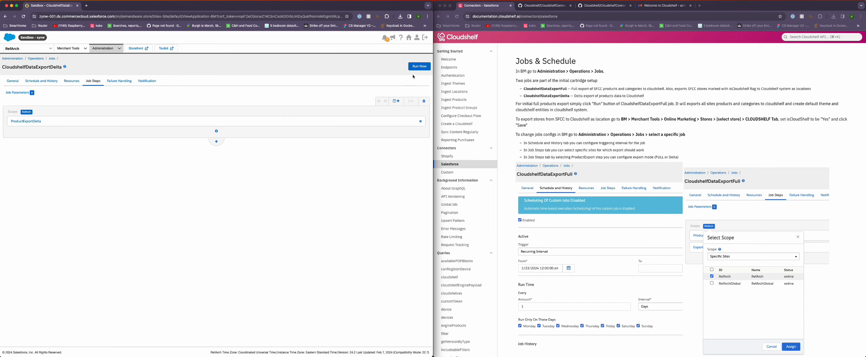
# Run the CloudshelfDataExportDelta job and check its execution status in the job history.
pyautogui.click(53, 83)
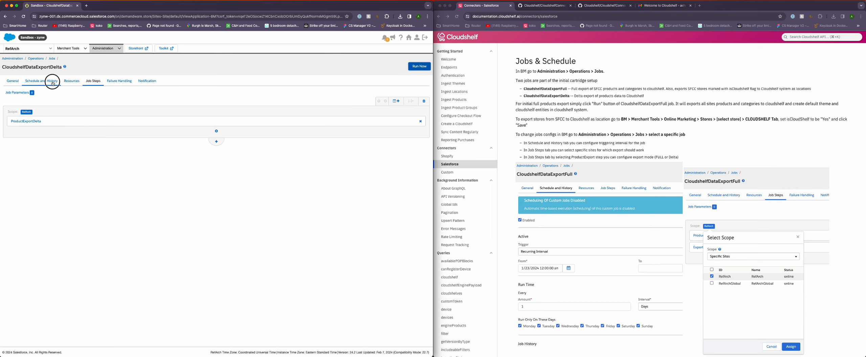
pyautogui.moveTo(137, 203); pyautogui.dragTo(224, 203)
pyautogui.click(198, 233)
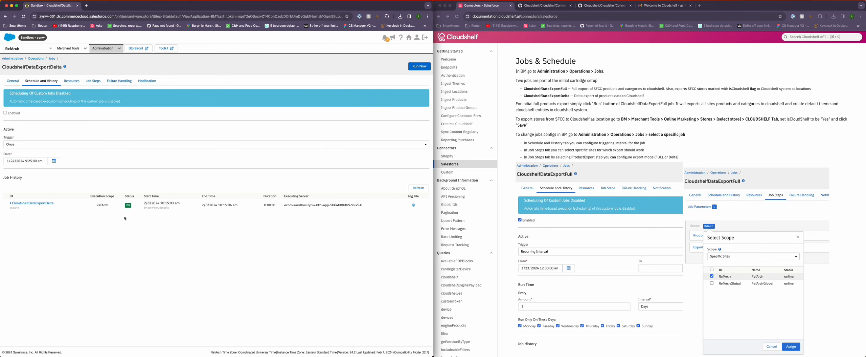
# Enable scheduled execution of the CloudshelfDataExportFull job and set its trigger to Recurring Interval.
pyautogui.click(52, 59)
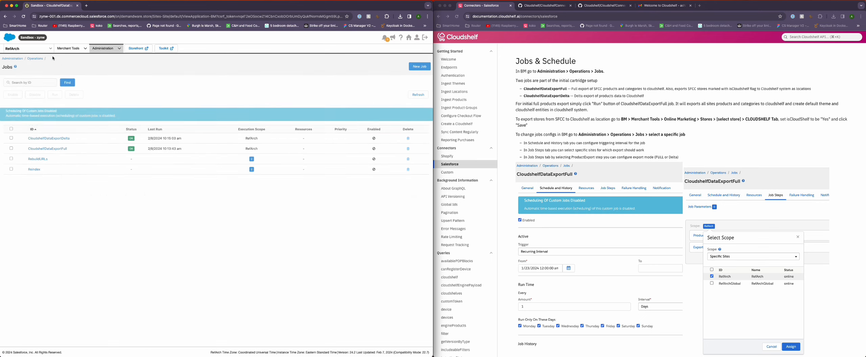
pyautogui.click(56, 149)
pyautogui.click(50, 80)
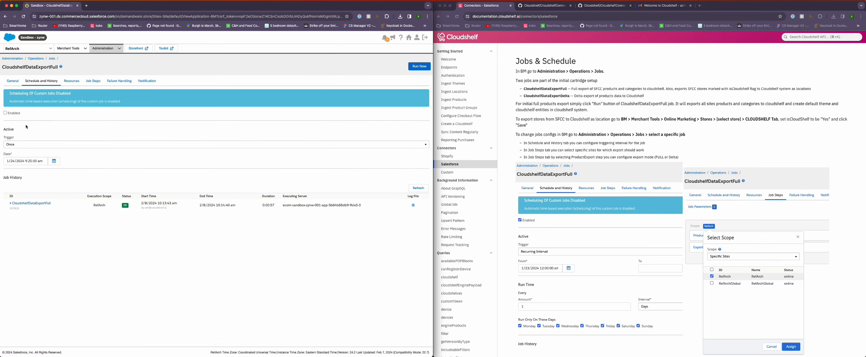
pyautogui.click(13, 113)
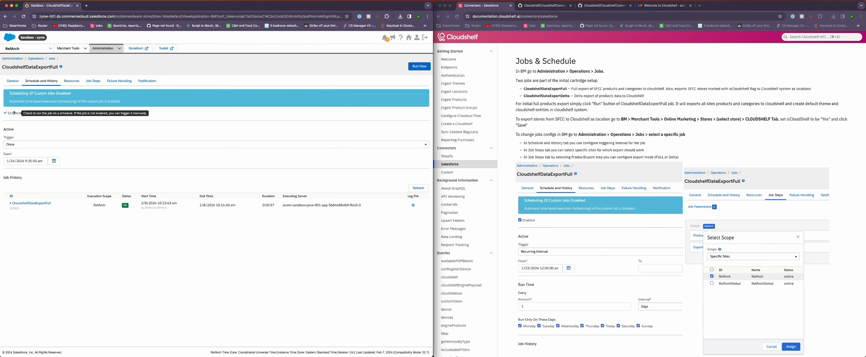
pyautogui.click(47, 144)
pyautogui.click(50, 158)
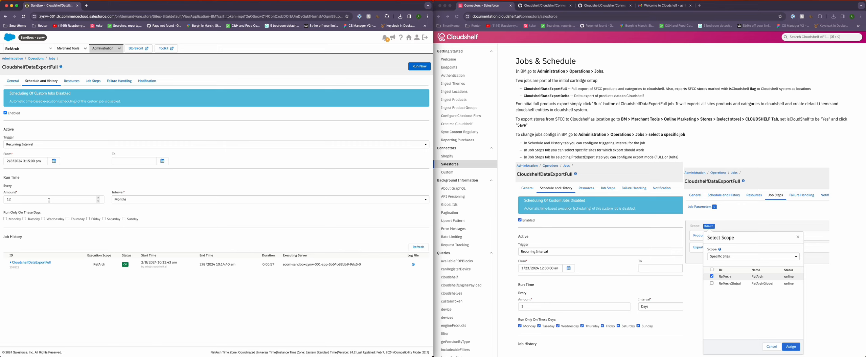
# Set the CloudshelfDataExportFull job's run time to every 1 day, using the Days interval.
pyautogui.click(134, 202)
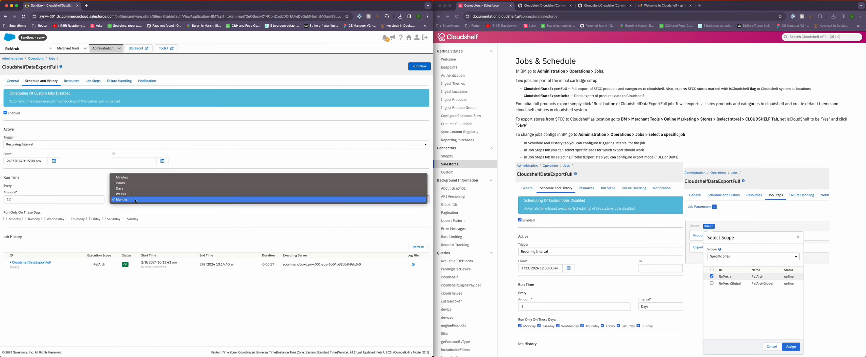
pyautogui.click(135, 189)
pyautogui.click(50, 202)
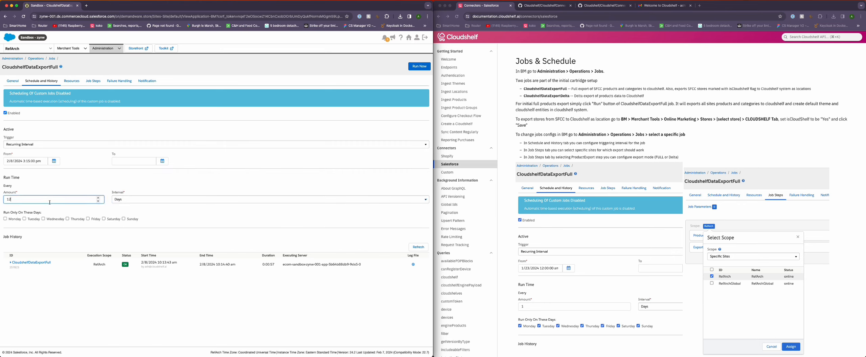
pyautogui.press('BackSpace')
pyautogui.press('BackSpace')
pyautogui.write('1')
# Select the days from Monday to Sunday for the full export schedule and return to the Jobs list.
pyautogui.click(16, 222)
pyautogui.click(33, 220)
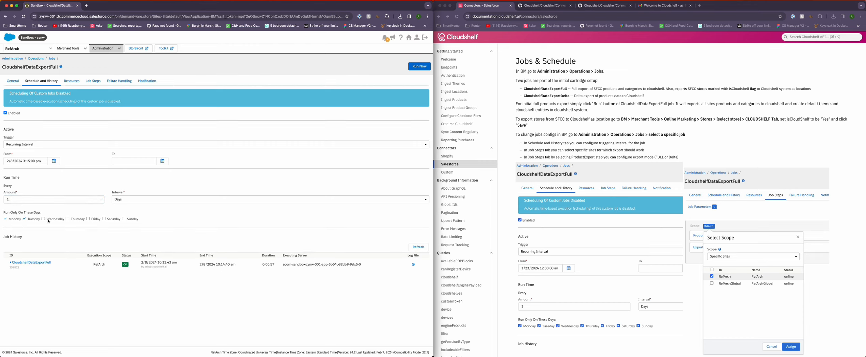
pyautogui.click(82, 219)
pyautogui.click(95, 219)
pyautogui.click(113, 220)
pyautogui.click(132, 220)
pyautogui.click(51, 84)
pyautogui.click(52, 59)
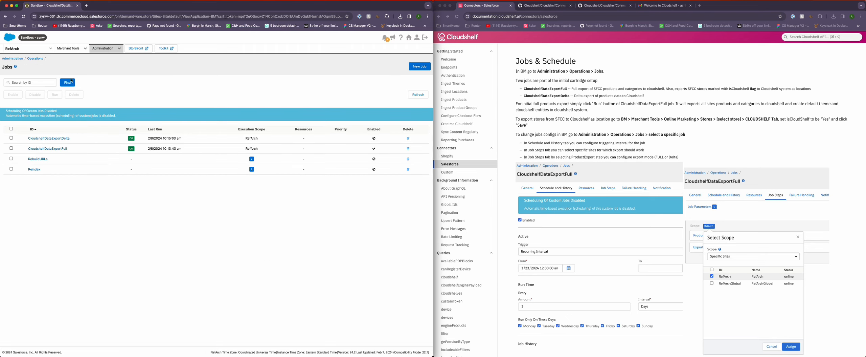
# Enable scheduled execution of the CloudshelfDataExportDelta job and set its trigger to Recurring Interval.
pyautogui.click(59, 139)
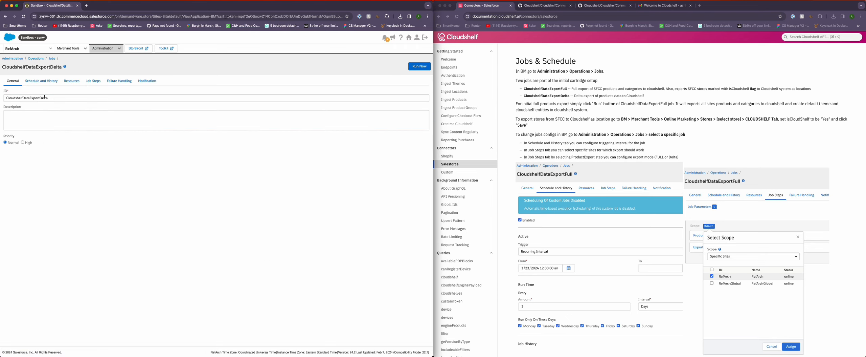
pyautogui.click(48, 82)
pyautogui.click(13, 113)
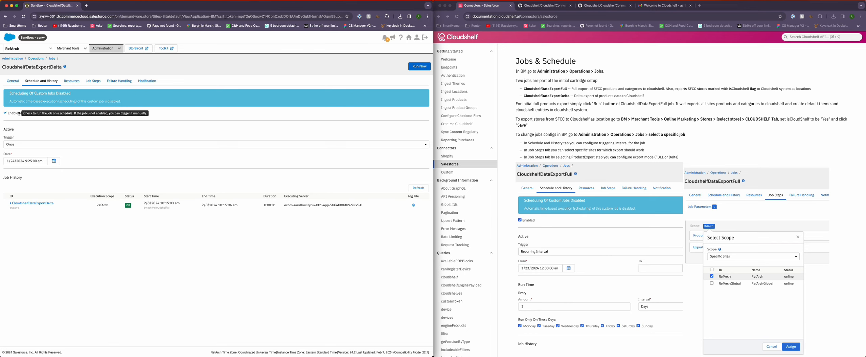
pyautogui.click(22, 145)
pyautogui.click(22, 151)
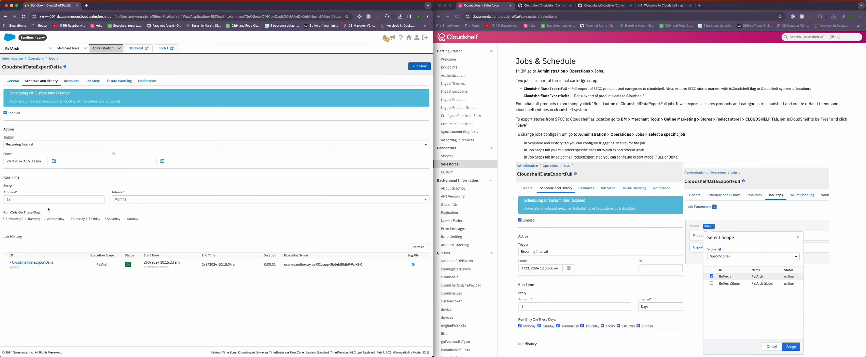
# Set the CloudshelfDataExportDelta job's run time to every 15 minutes, using the Minutes interval.
pyautogui.click(115, 199)
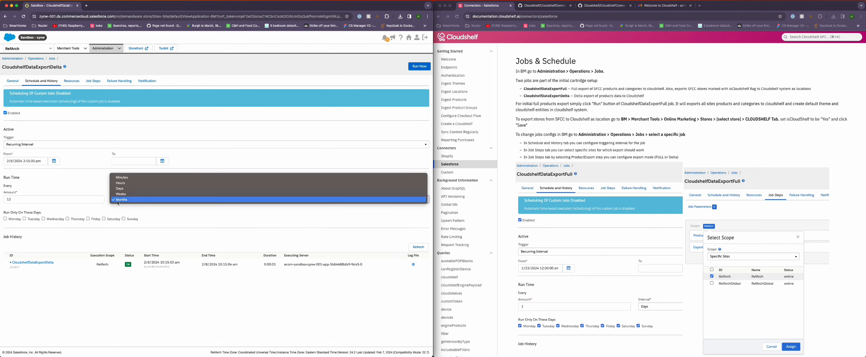
pyautogui.click(127, 182)
pyautogui.click(42, 199)
pyautogui.press('super+a')
pyautogui.write('15')
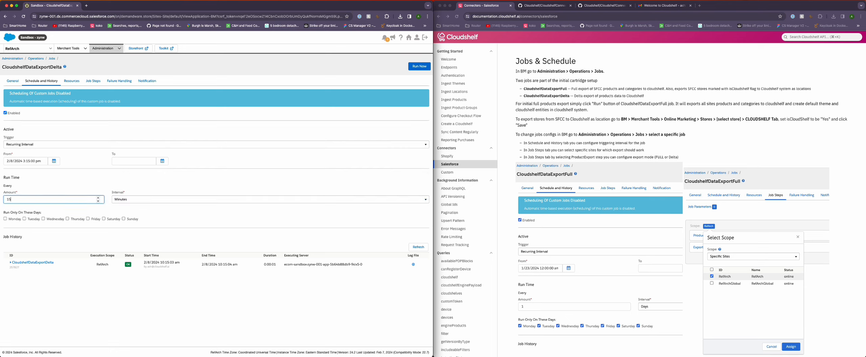
# Select all days from Monday to Sunday for the delta export schedule.
pyautogui.click(13, 218)
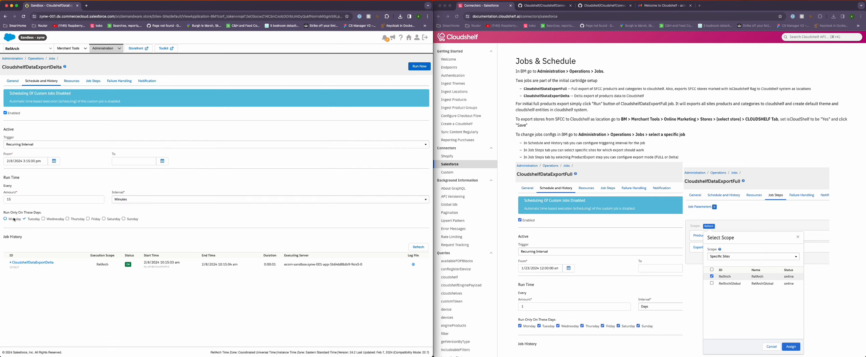
pyautogui.click(56, 218)
pyautogui.click(74, 218)
pyautogui.click(89, 219)
pyautogui.click(128, 220)
# Read the documentation passage on exporting stores as locations and open the Online Marketing Stores list.
pyautogui.click(512, 128)
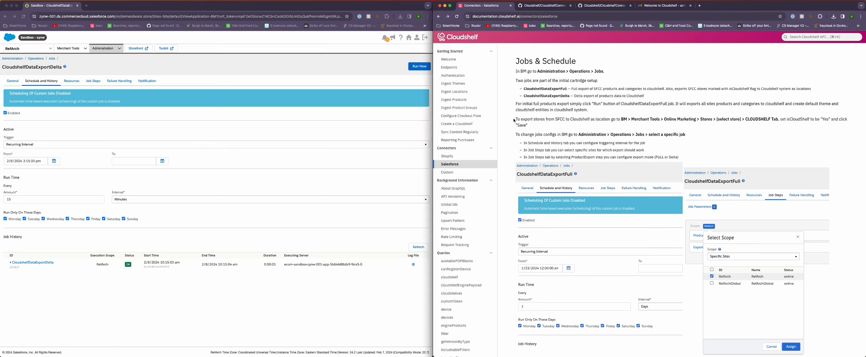
pyautogui.moveTo(514, 119); pyautogui.dragTo(621, 128)
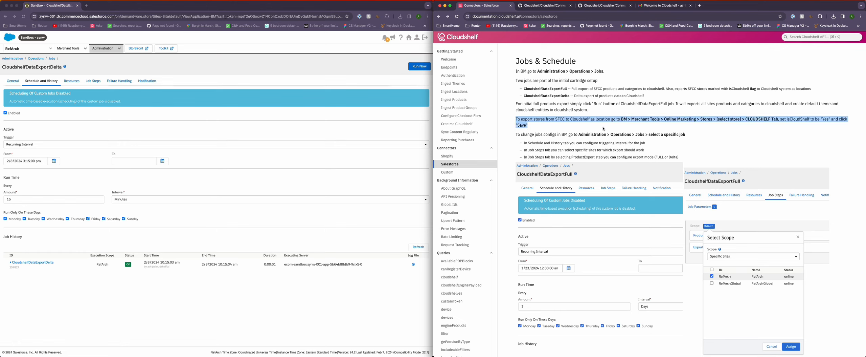
pyautogui.click(85, 50)
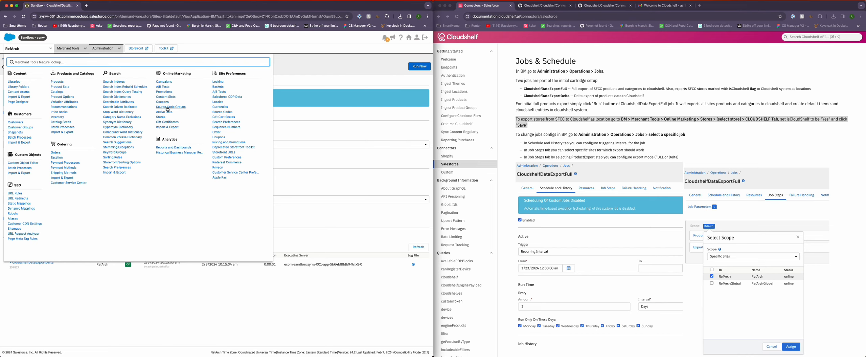
pyautogui.click(162, 118)
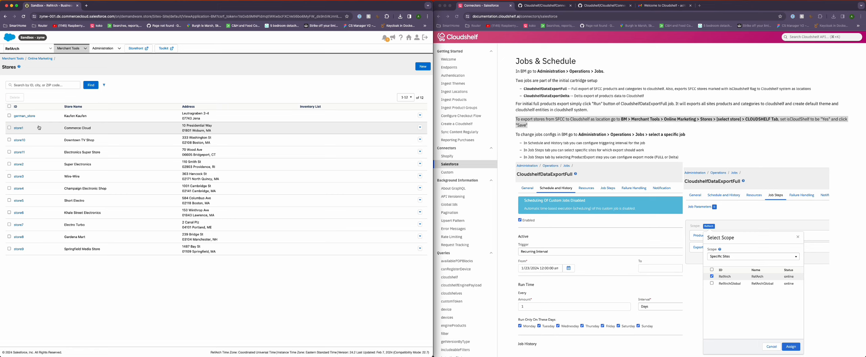
# Set isCloudShelf to Yes in the Cloudshelf attributes of german_store and save the store.
pyautogui.click(22, 116)
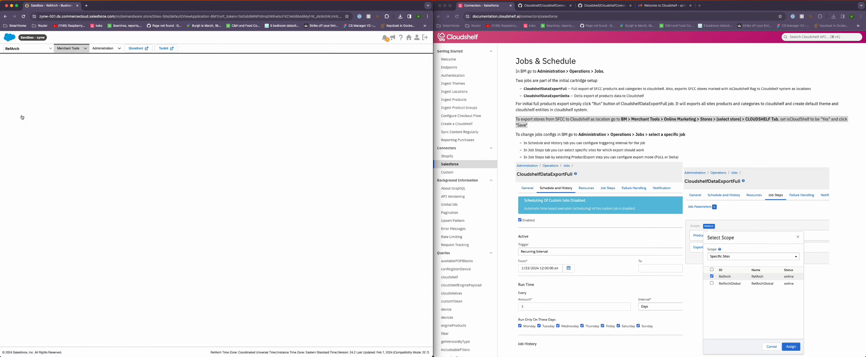
pyautogui.click(20, 124)
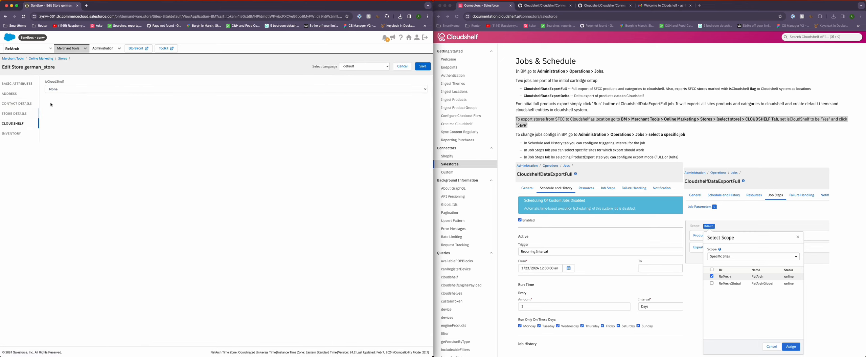
pyautogui.click(105, 89)
pyautogui.click(106, 94)
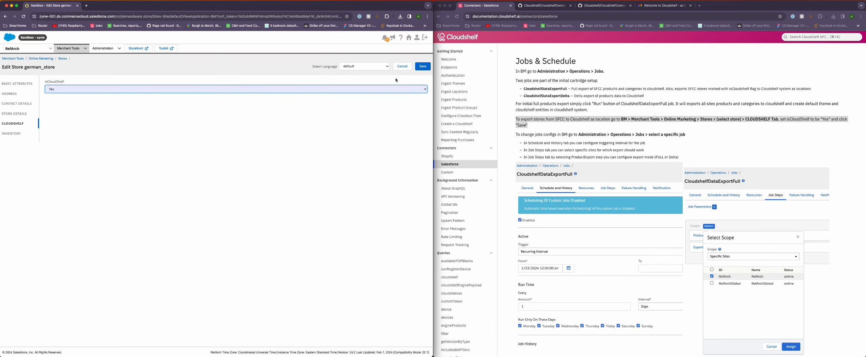
pyautogui.click(423, 66)
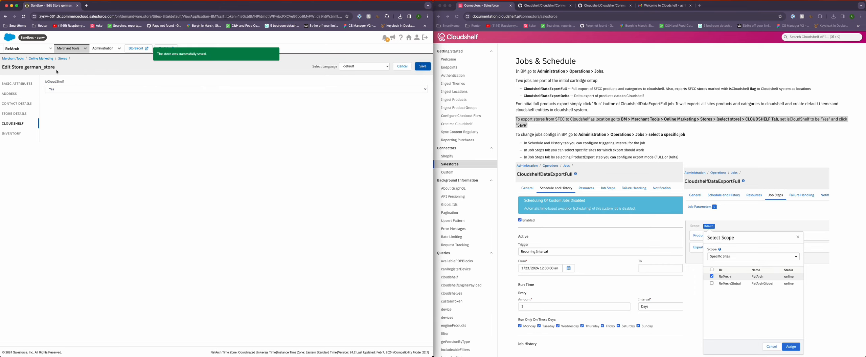
# Open store10 from the Stores list, set its isCloudShelf attribute to Yes and save the store.
pyautogui.click(42, 59)
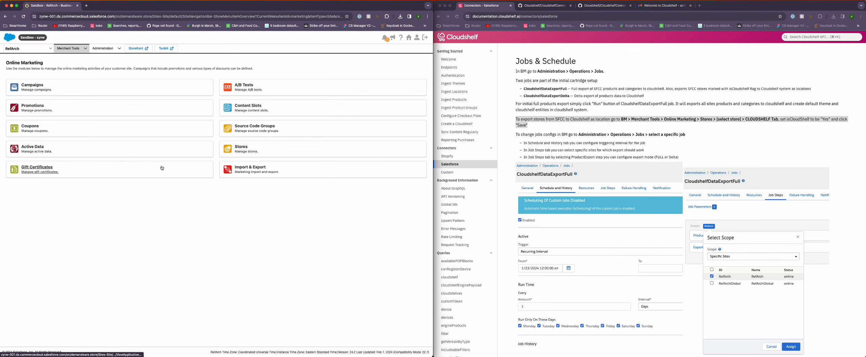
pyautogui.click(247, 148)
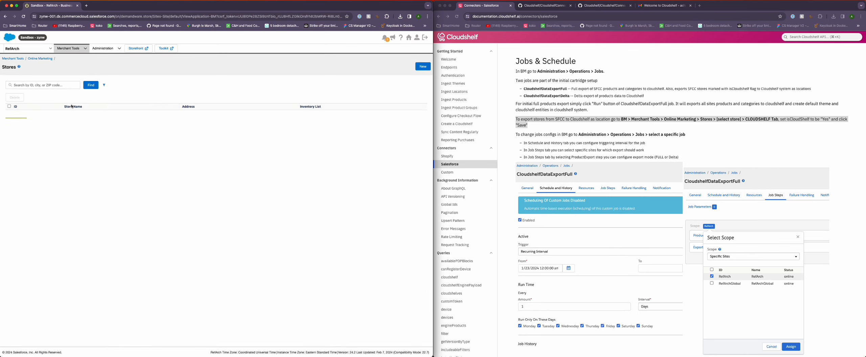
pyautogui.click(20, 140)
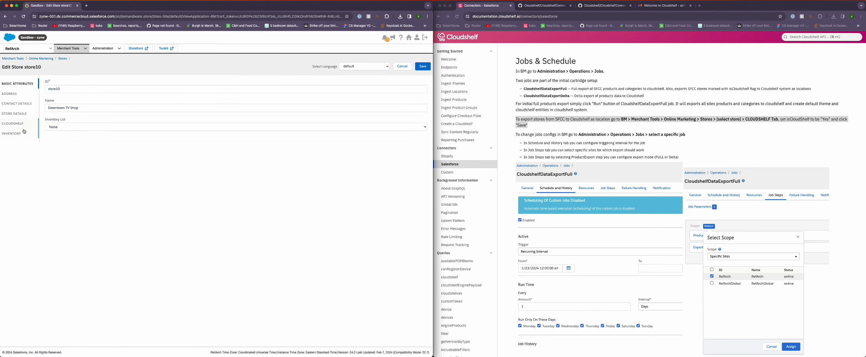
pyautogui.click(24, 125)
pyautogui.click(381, 89)
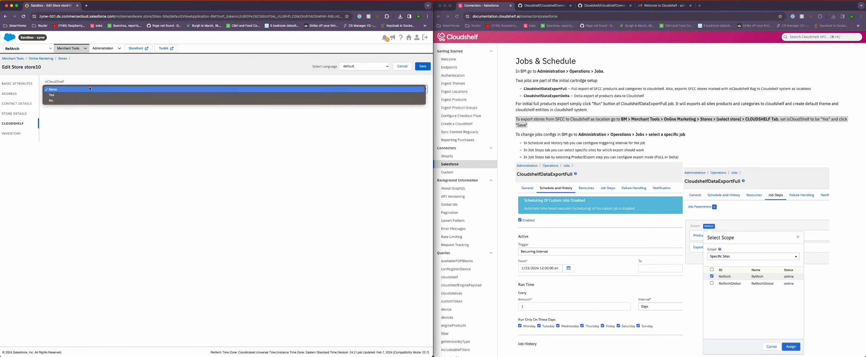
pyautogui.click(381, 90)
pyautogui.click(427, 68)
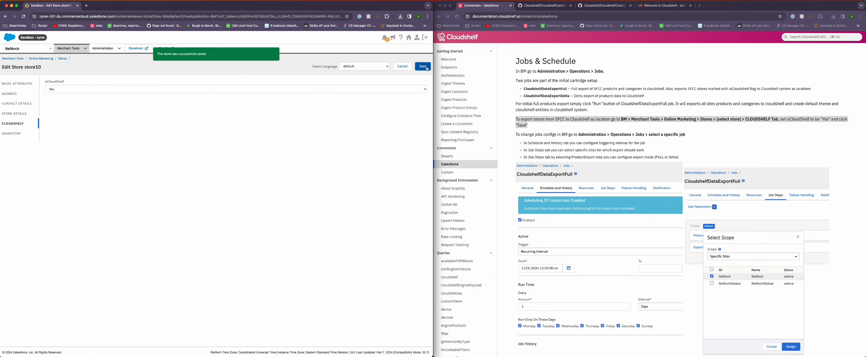
# Run the CloudshelfDataExportFull job again from the Administration jobs and open its schedule and history.
pyautogui.click(107, 49)
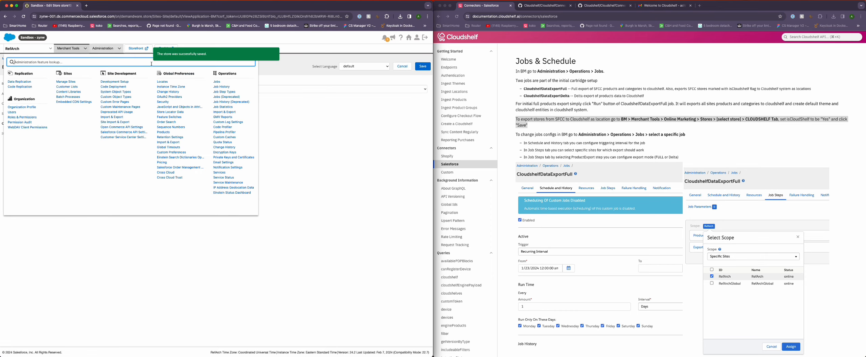
pyautogui.click(217, 81)
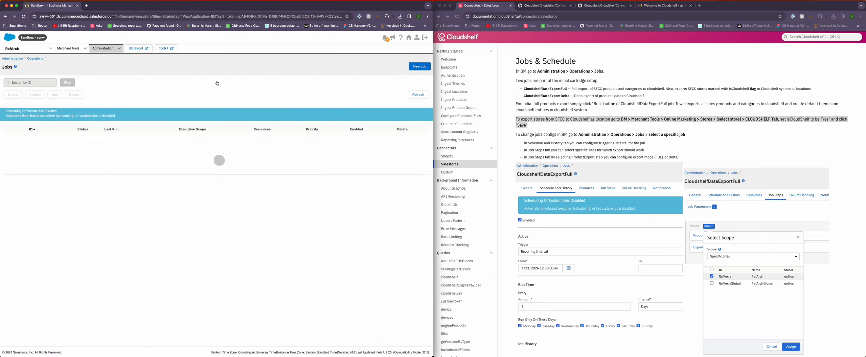
pyautogui.click(51, 148)
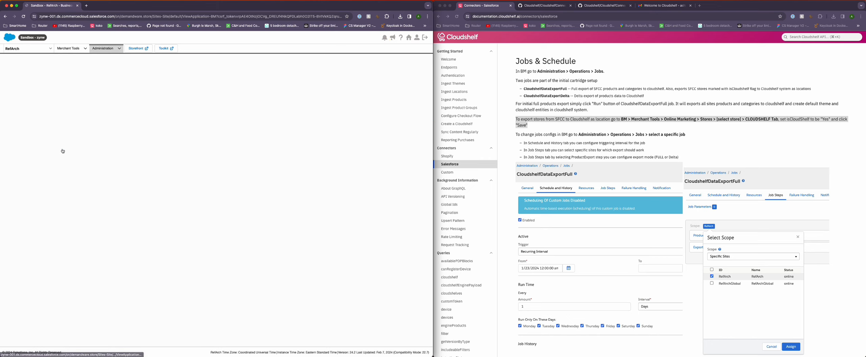
pyautogui.click(94, 84)
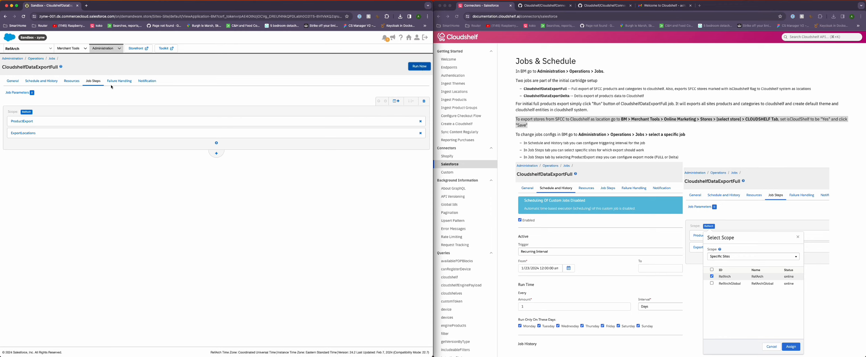
pyautogui.click(72, 82)
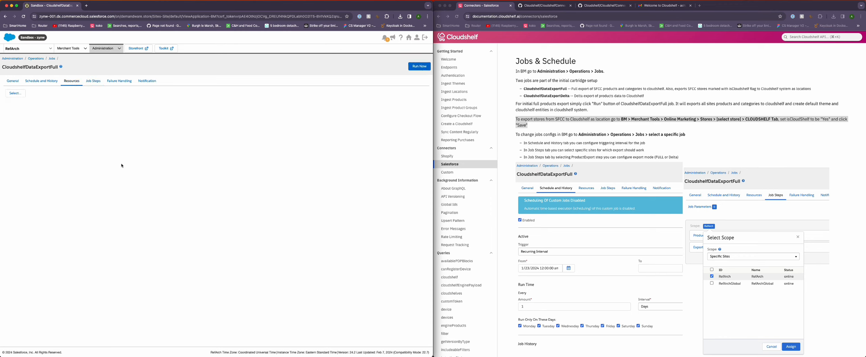
pyautogui.click(41, 81)
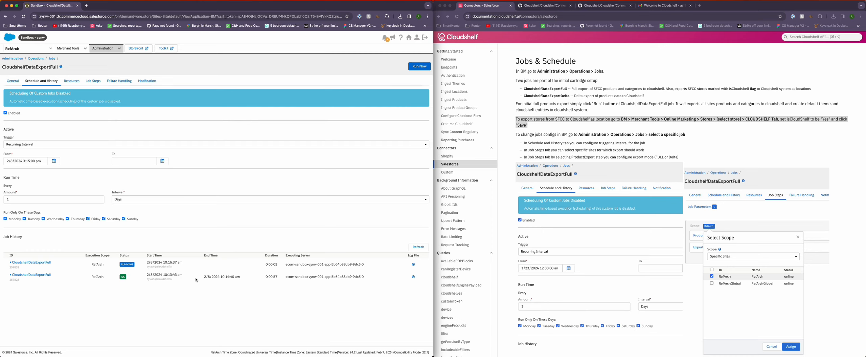
# Refresh the CloudshelfDataExportFull job history and check the status and times of the latest execution.
pyautogui.click(414, 248)
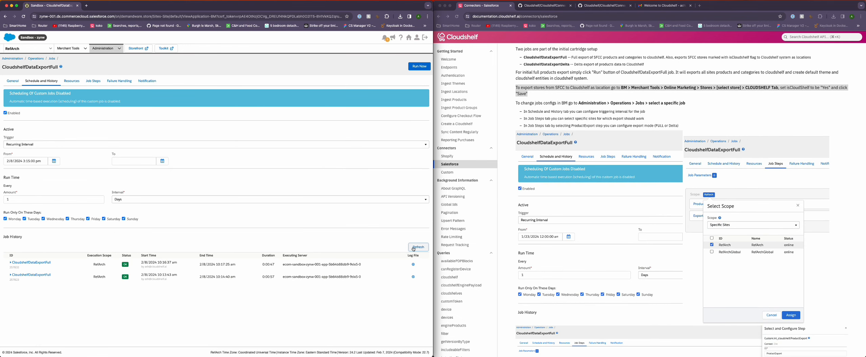
pyautogui.click(413, 249)
pyautogui.moveTo(135, 265); pyautogui.dragTo(197, 267)
pyautogui.click(217, 264)
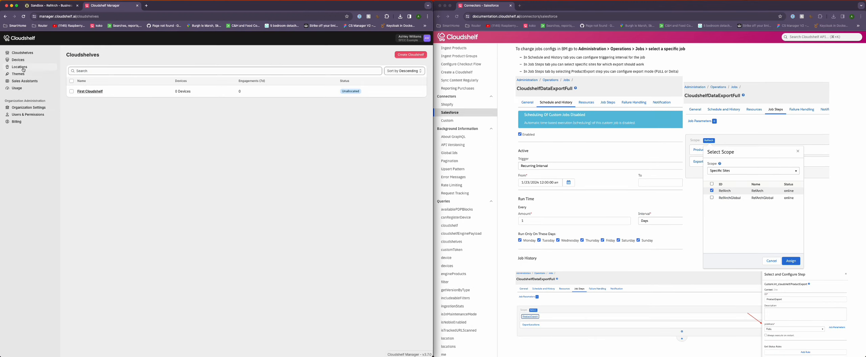
# Switch to Cloudshelf Manager and check the exported store locations and the available themes.
pyautogui.click(23, 69)
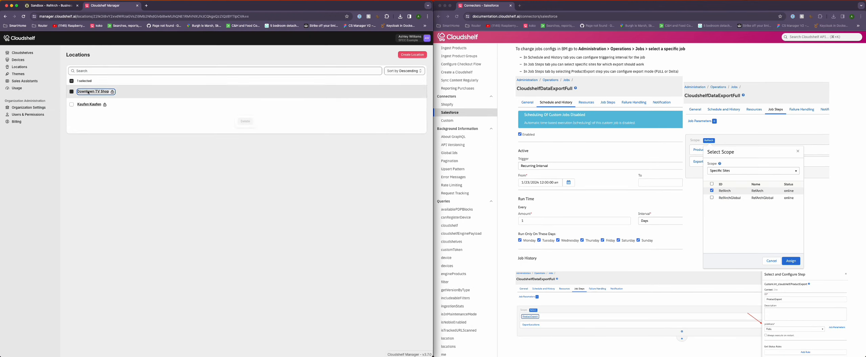
pyautogui.click(87, 103)
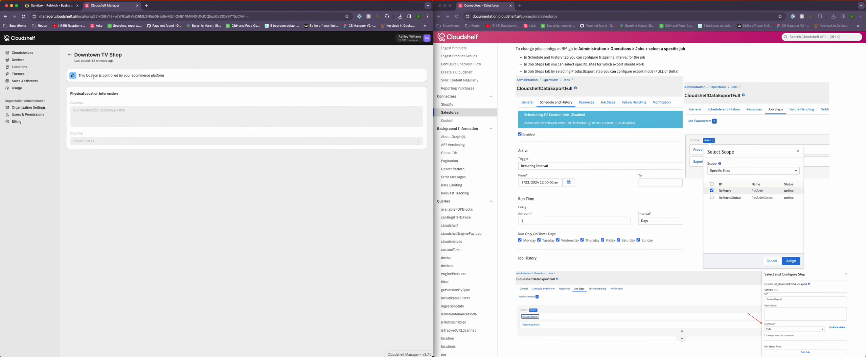
pyautogui.click(31, 74)
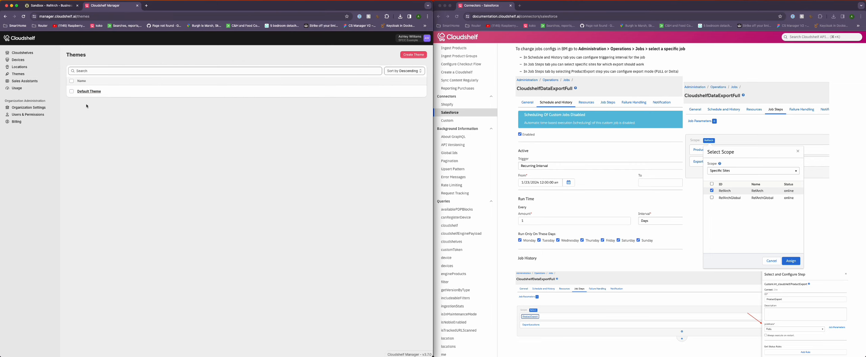
# Check the product and product group ingestion statistics in the organization's usage overview.
pyautogui.click(33, 88)
pyautogui.click(312, 81)
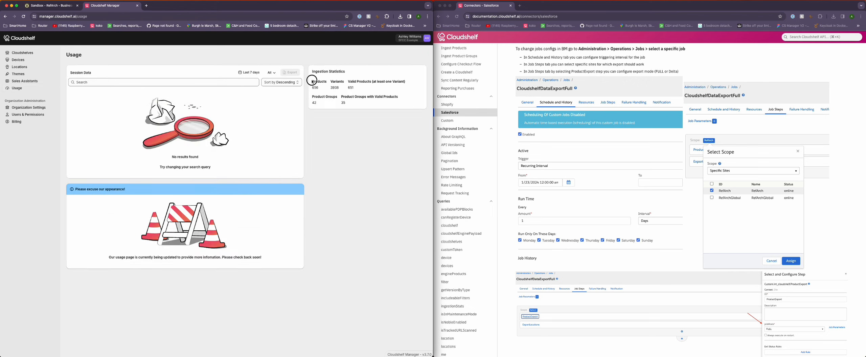
pyautogui.moveTo(312, 81); pyautogui.dragTo(352, 128)
pyautogui.click(352, 128)
# Open the First Cloudshelf and examine its content tiles and the list of product filters.
pyautogui.click(30, 53)
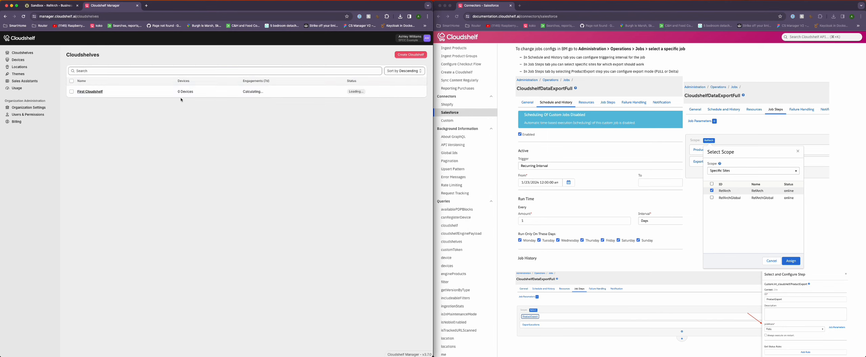
pyautogui.click(102, 92)
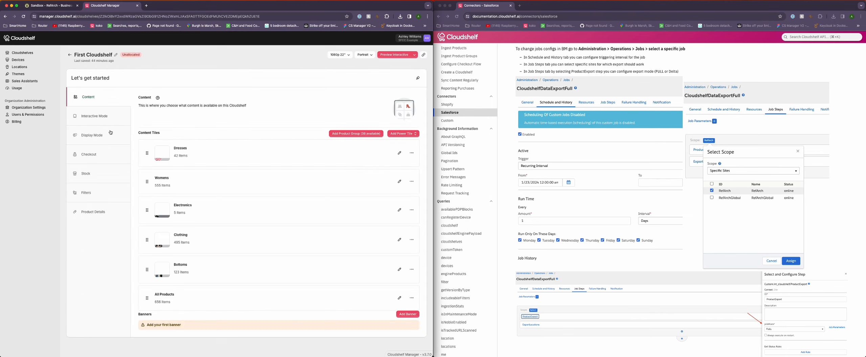
pyautogui.click(103, 191)
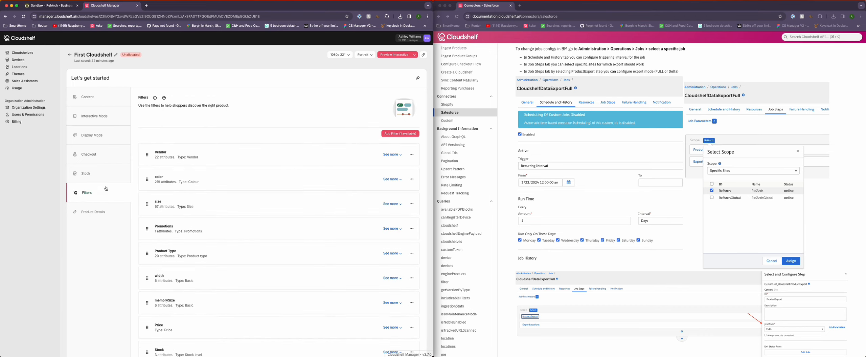
pyautogui.scroll(-2, 197, 167)
pyautogui.scroll(2, 197, 167)
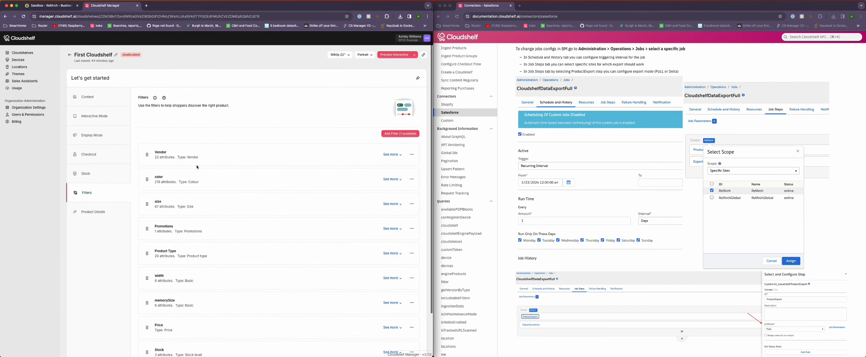
# Launch the interactive preview of First Cloudshelf, move its window clear of the edge, and open the full product listing.
pyautogui.click(392, 56)
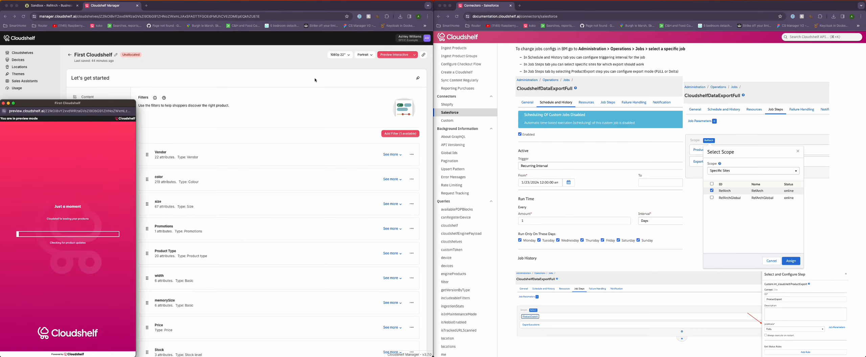
pyautogui.moveTo(112, 103); pyautogui.dragTo(206, 41)
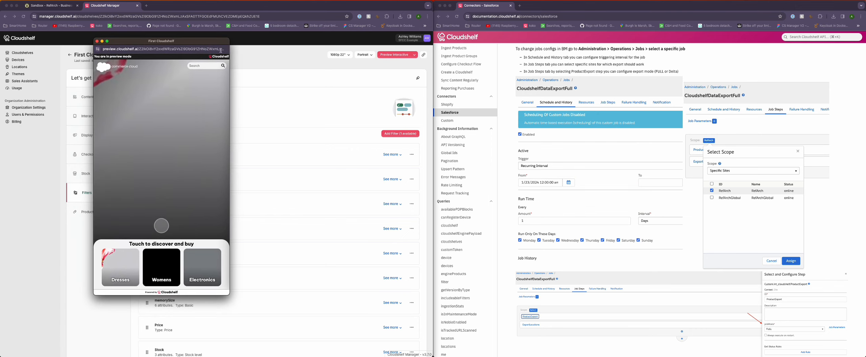
pyautogui.click(208, 66)
pyautogui.click(165, 101)
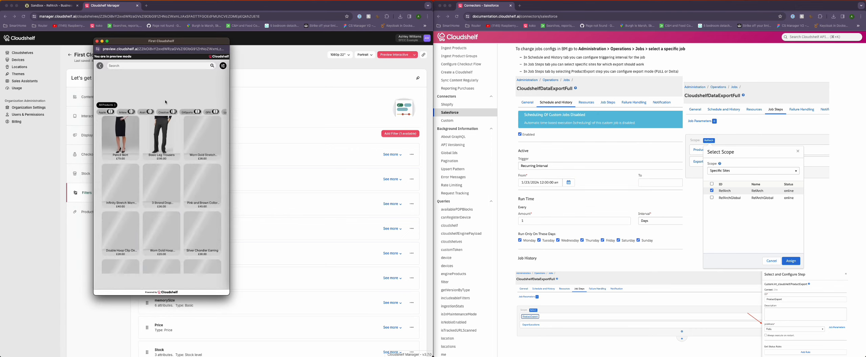
# Examine the filter and sort options offered in the preview, including size, product type, price and stock, and return to the products.
pyautogui.click(223, 67)
pyautogui.scroll(-5, 188, 131)
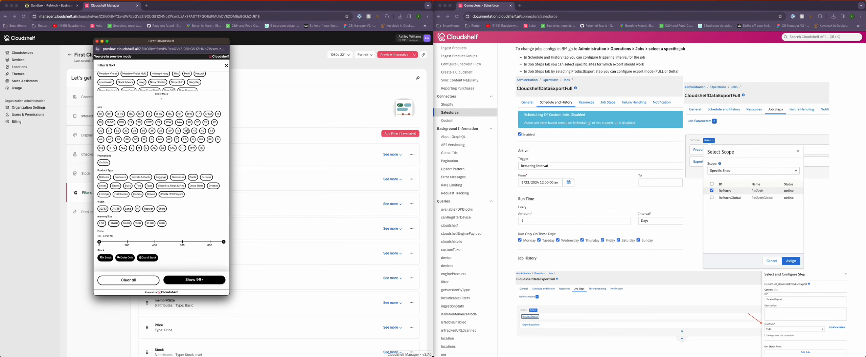
pyautogui.scroll(4, 188, 131)
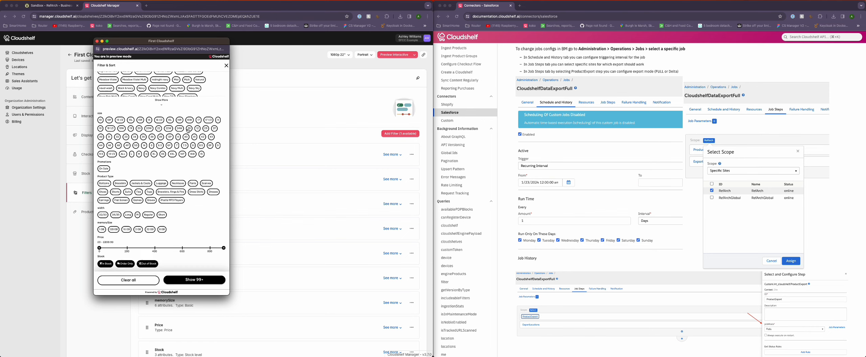
pyautogui.click(226, 66)
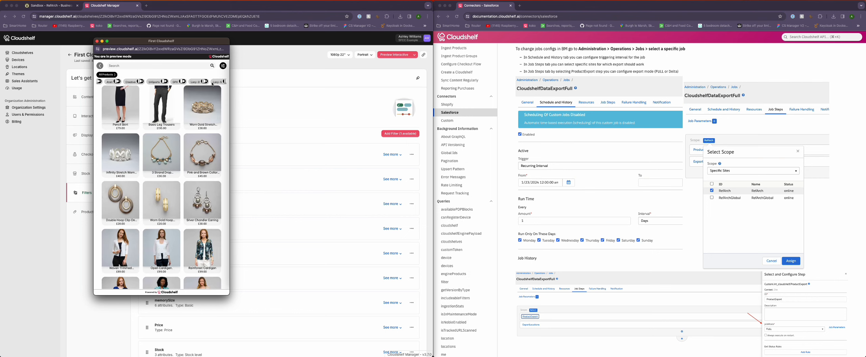
# Narrow the previewed products to EA Sports, view the Monopoly Here and Now product details, and close them.
pyautogui.click(178, 83)
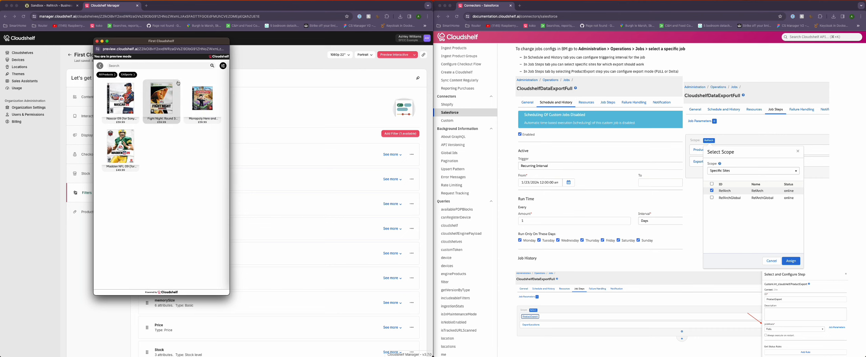
pyautogui.click(198, 107)
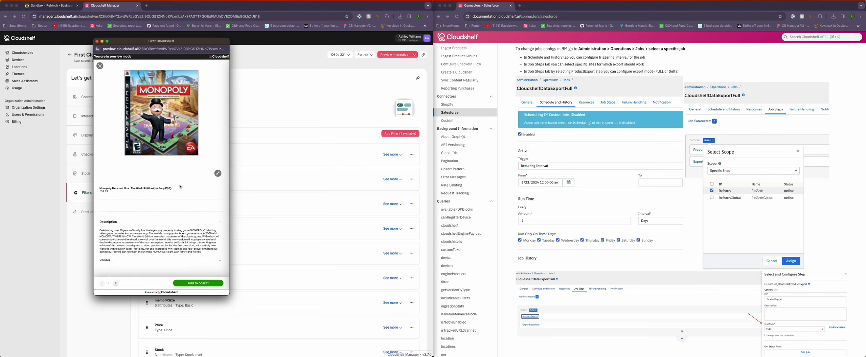
pyautogui.click(100, 66)
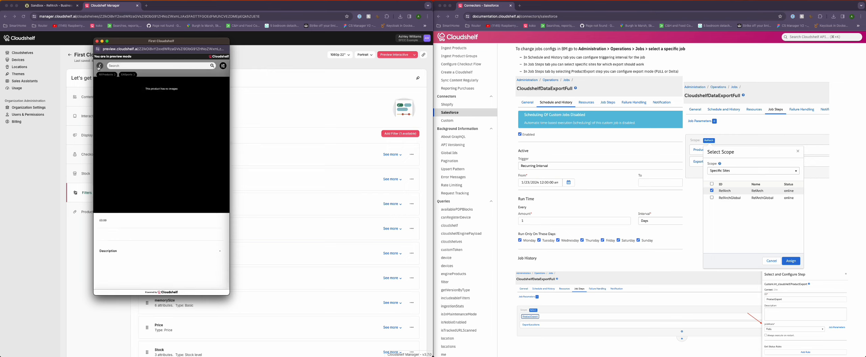